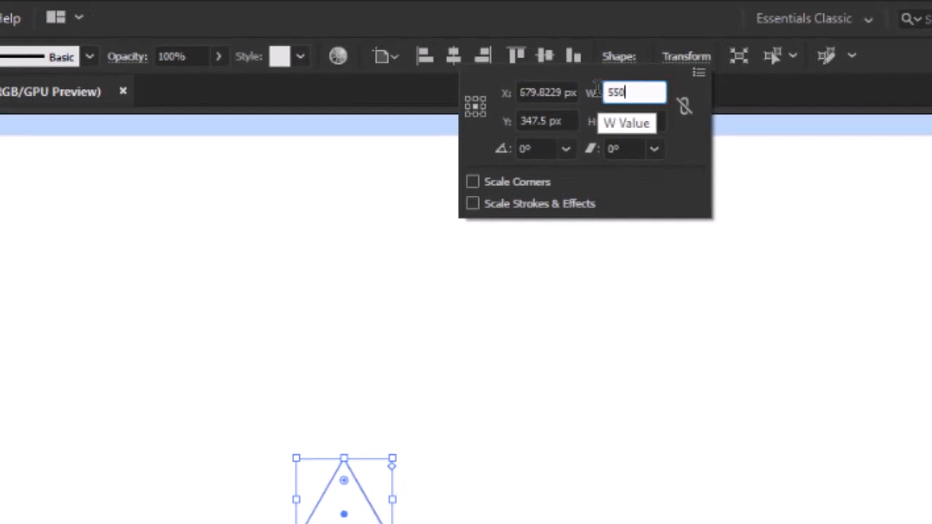
# Set the triangle's size to 550 px wide and 476 px high.
pyautogui.press('Tab')
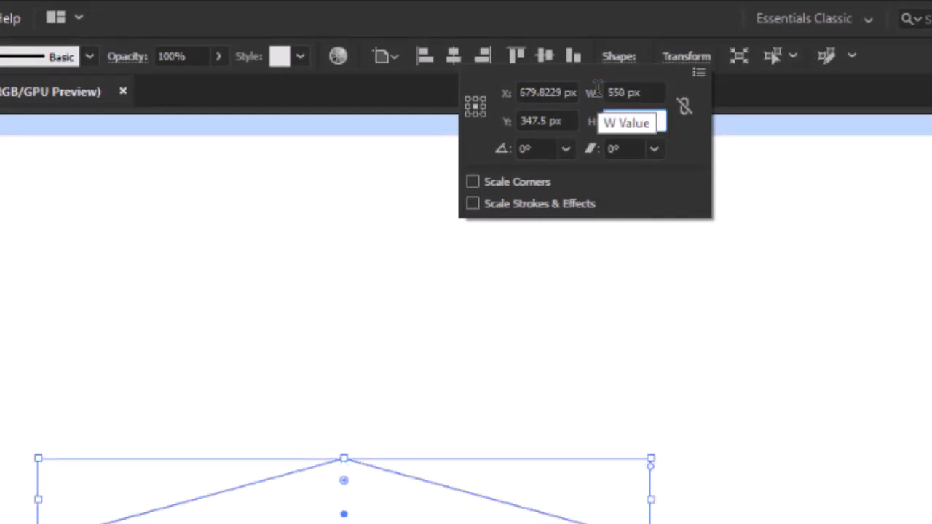
pyautogui.write('476')
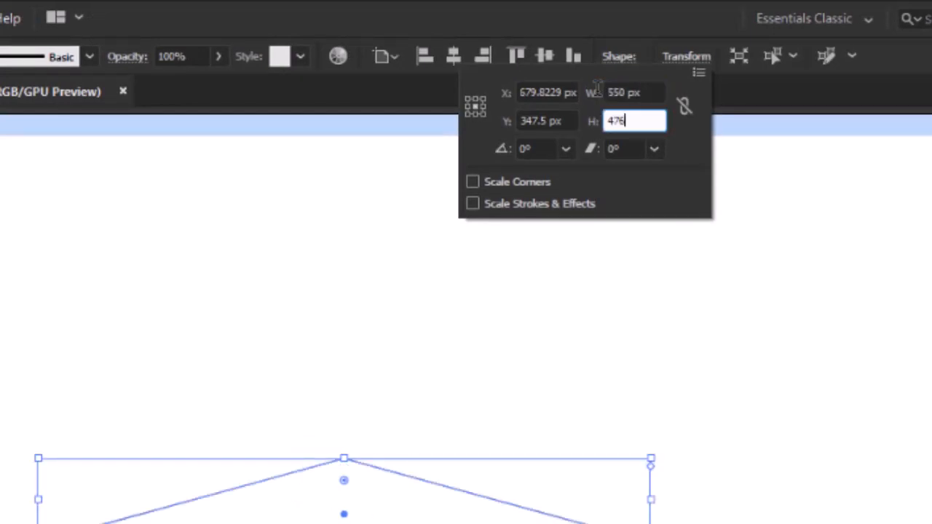
pyautogui.press('Return')
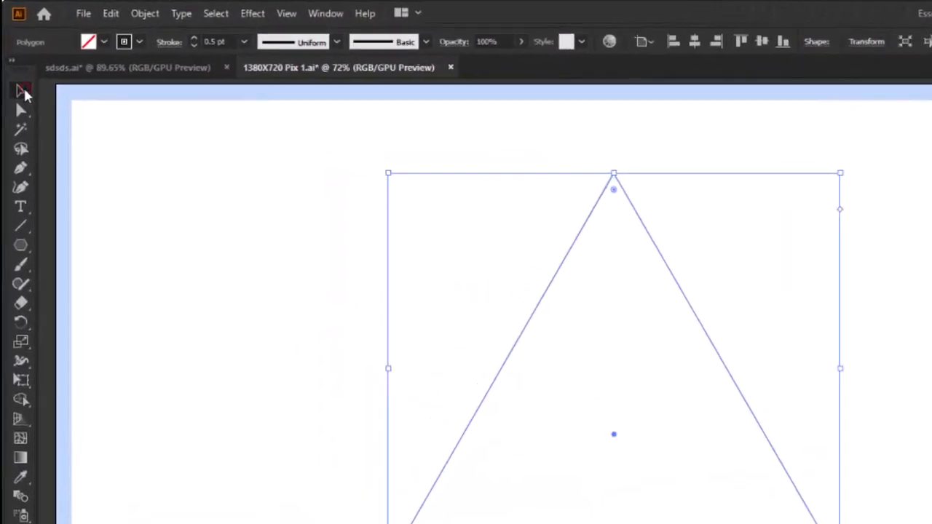
# Draw a horizontal line segment about 940 px long along the triangle's base, extending past both corners.
pyautogui.click(25, 287)
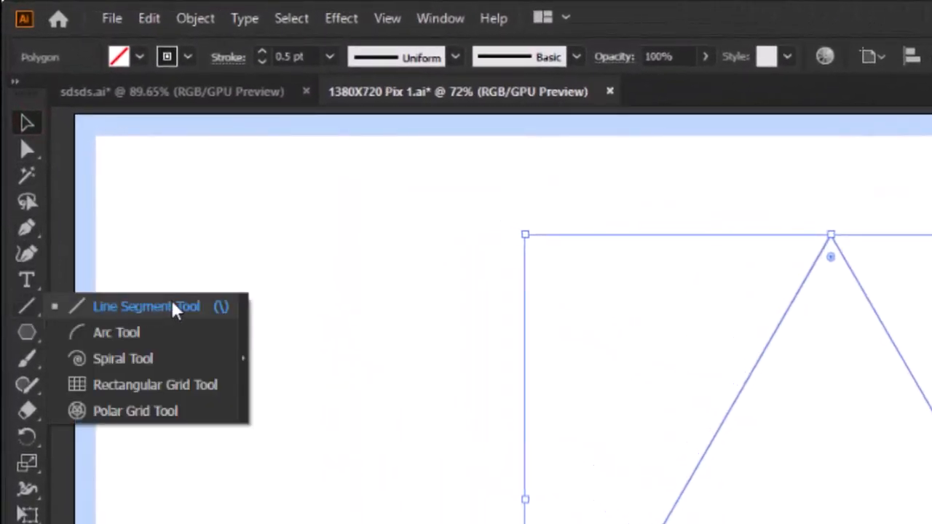
pyautogui.click(94, 311)
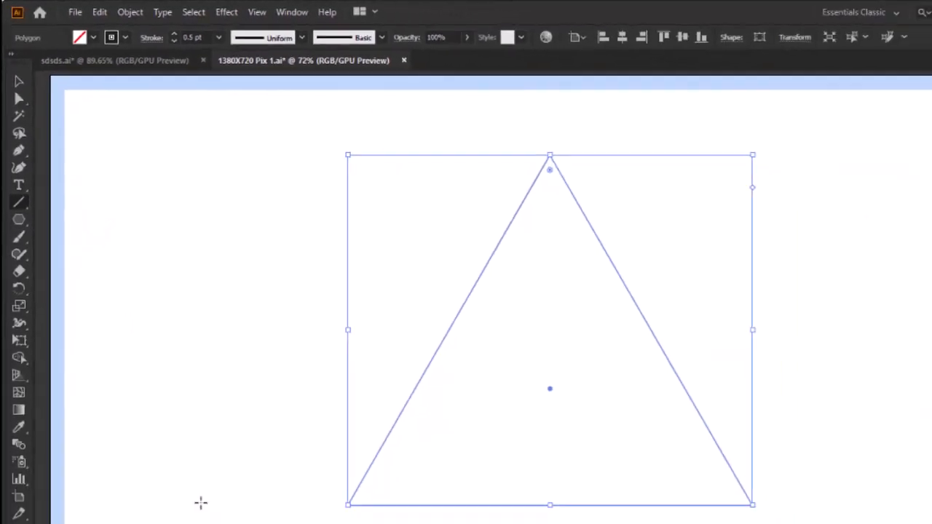
pyautogui.moveTo(201, 502); pyautogui.dragTo(883, 523)
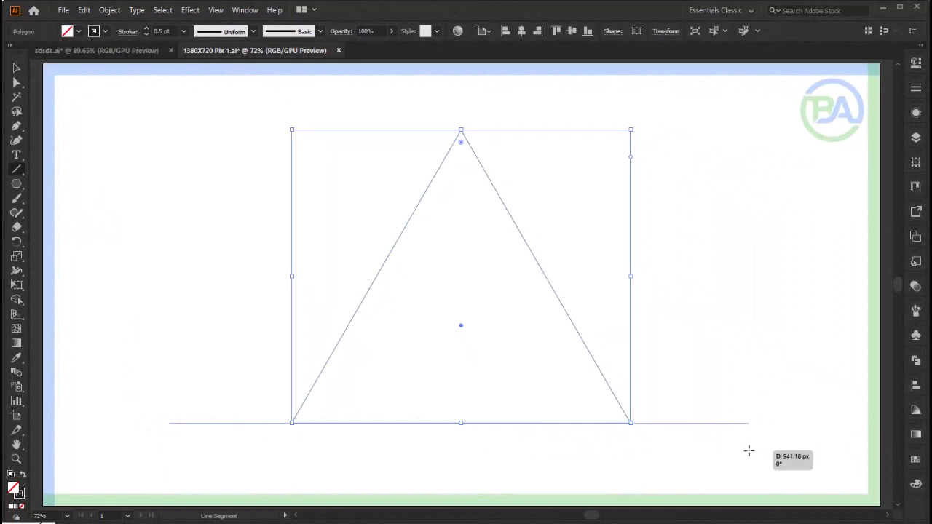
pyautogui.moveTo(749, 451); pyautogui.dragTo(751, 431)
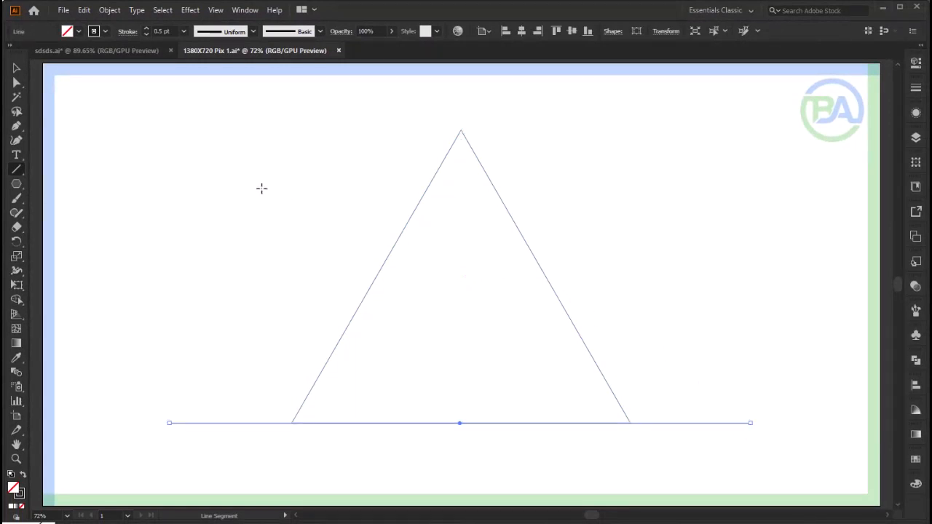
# Duplicate the base line upward so the copy crosses the triangle near its apex.
pyautogui.click(17, 68)
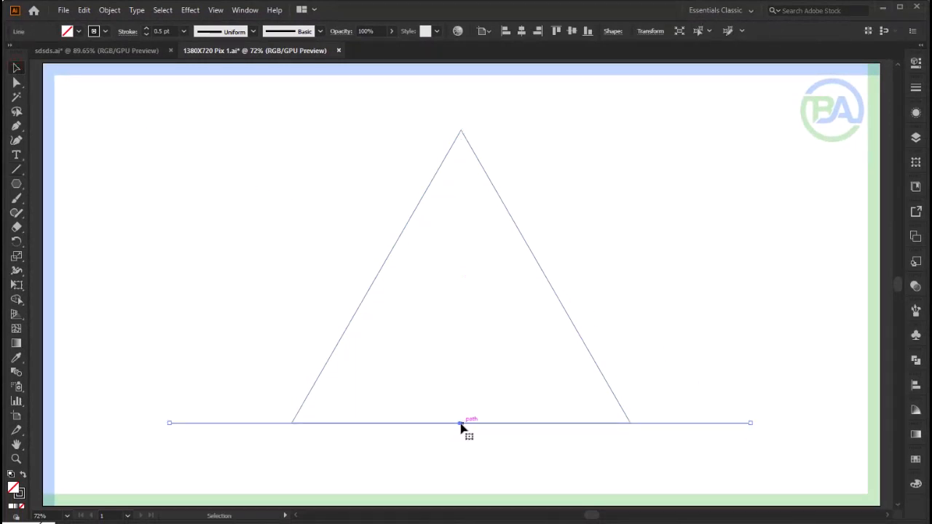
pyautogui.moveTo(460, 424); pyautogui.dragTo(464, 209)
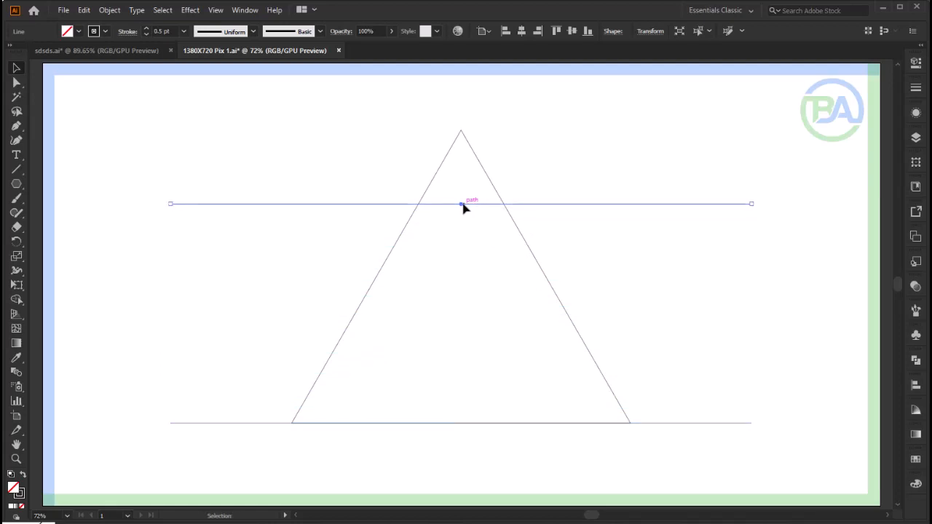
pyautogui.press('F9')
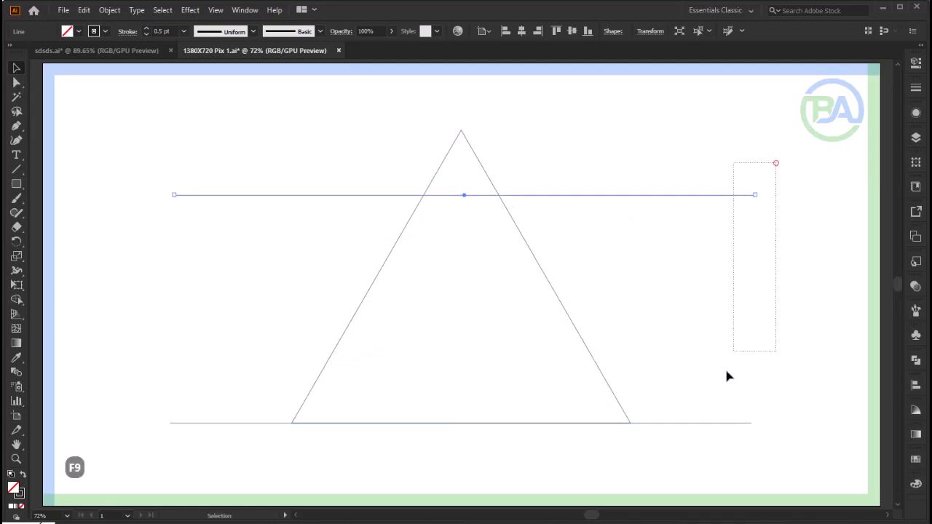
# Select the two horizontal lines and make a blend between them.
pyautogui.moveTo(727, 375); pyautogui.dragTo(691, 439)
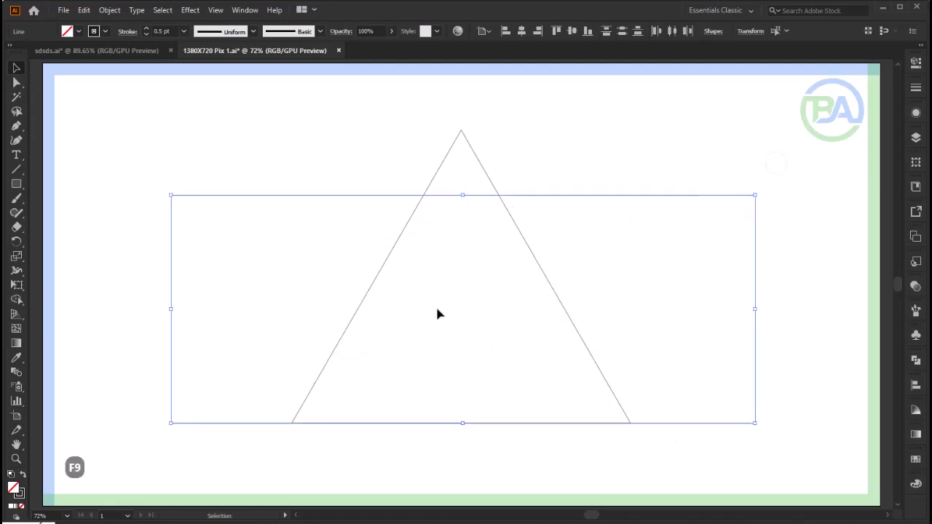
pyautogui.click(109, 10)
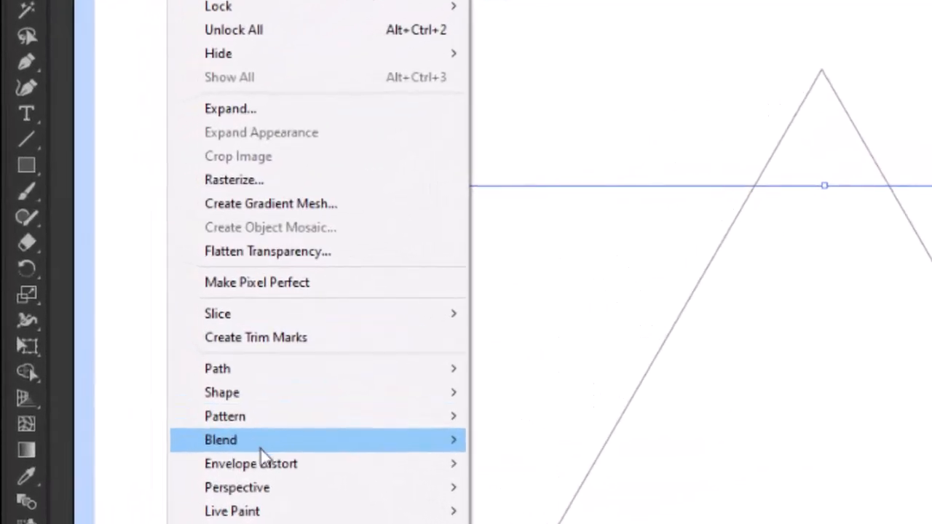
pyautogui.moveTo(328, 444)
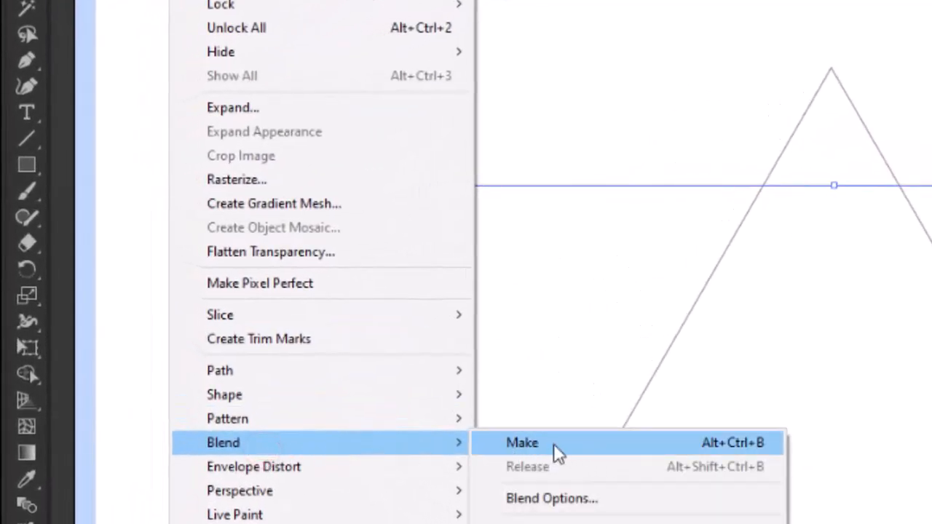
pyautogui.click(523, 443)
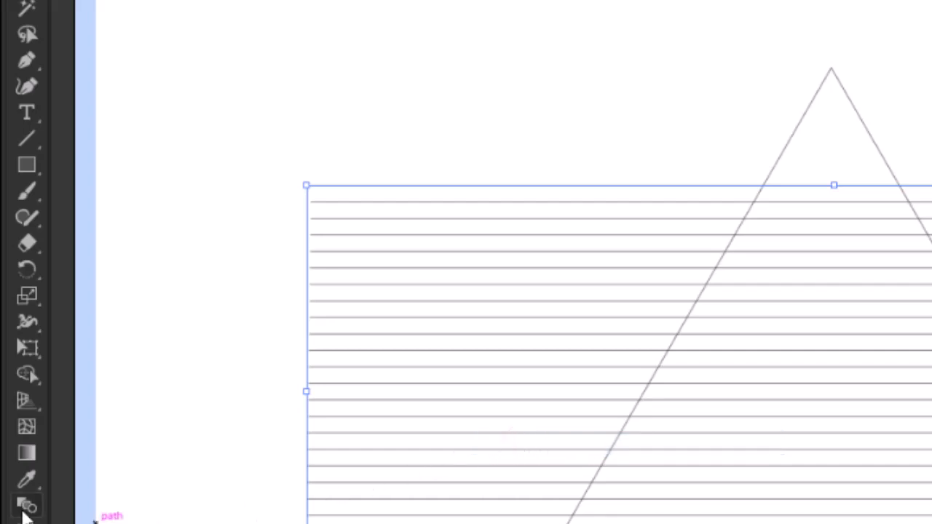
# Apply blend options with Specified Steps spacing set to 24.
pyautogui.doubleClick(25, 507)
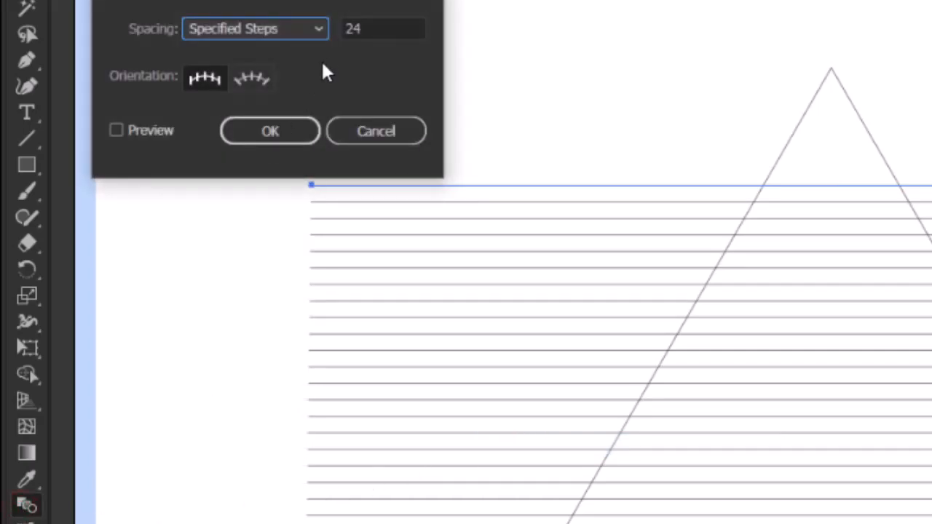
pyautogui.click(381, 31)
pyautogui.click(262, 132)
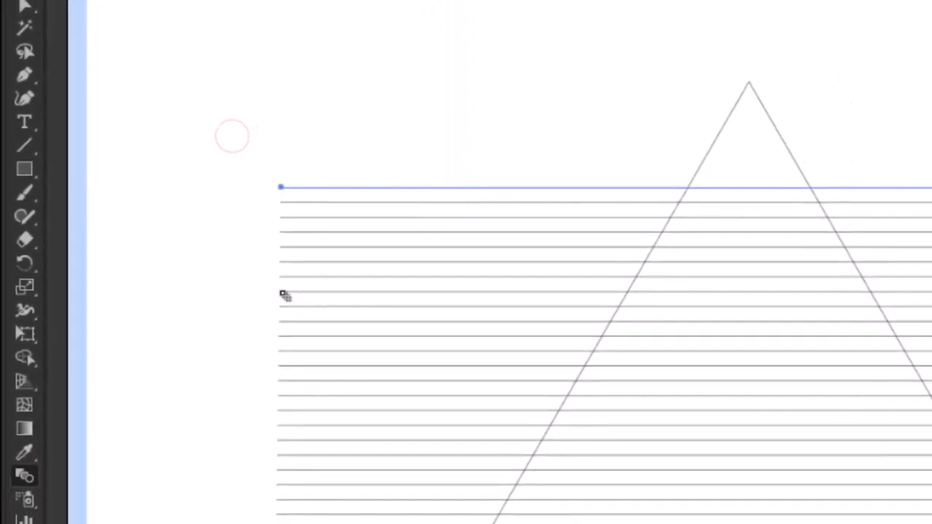
pyautogui.click(18, 67)
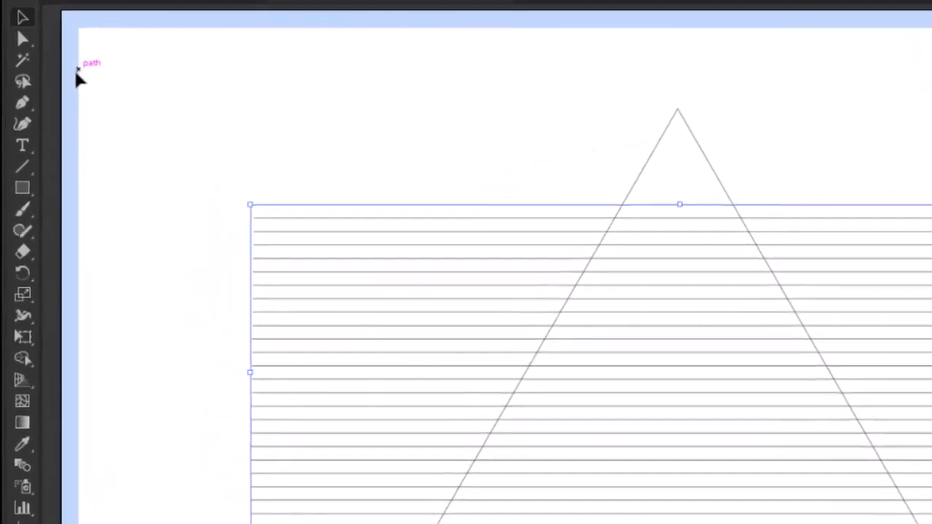
# Create a copy of the horizontal line blend rotated by 60°.
pyautogui.moveTo(25, 286); pyautogui.dragTo(134, 294)
pyautogui.doubleClick(33, 297)
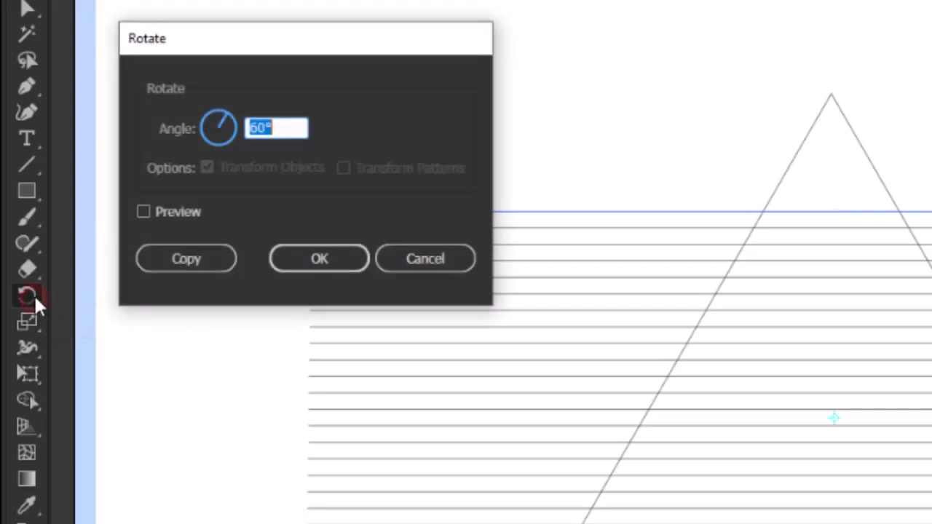
pyautogui.moveTo(292, 131); pyautogui.dragTo(224, 134)
pyautogui.click(191, 258)
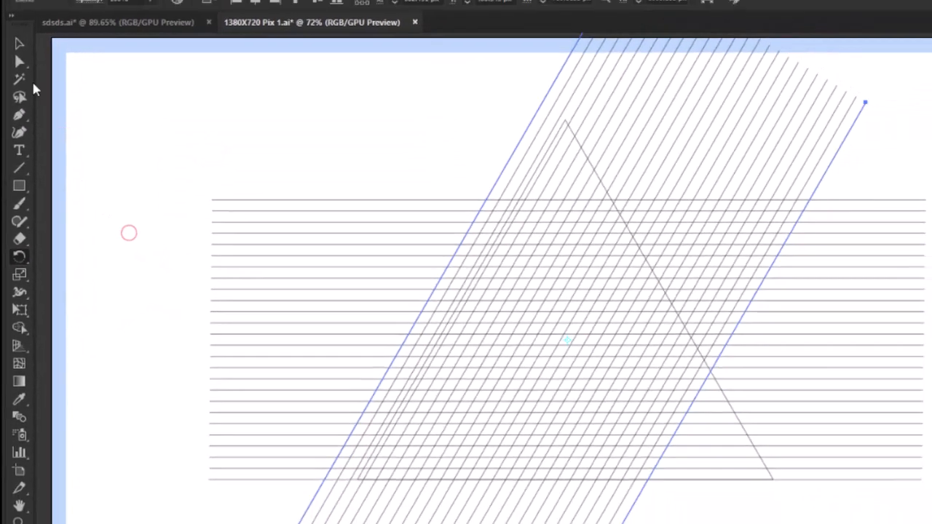
# Move the rotated blend so its outer line lies on the triangle's left edge.
pyautogui.click(19, 43)
pyautogui.moveTo(438, 282); pyautogui.dragTo(476, 295)
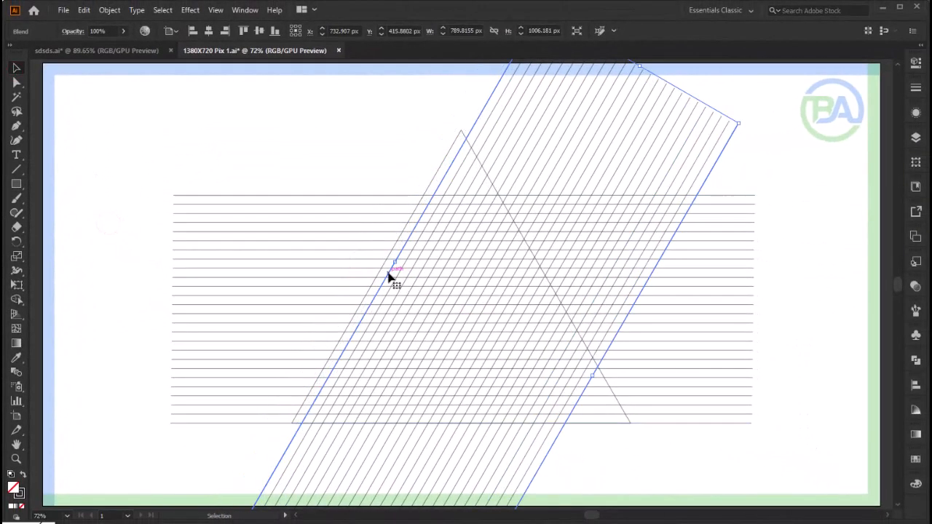
pyautogui.moveTo(388, 273); pyautogui.dragTo(383, 268)
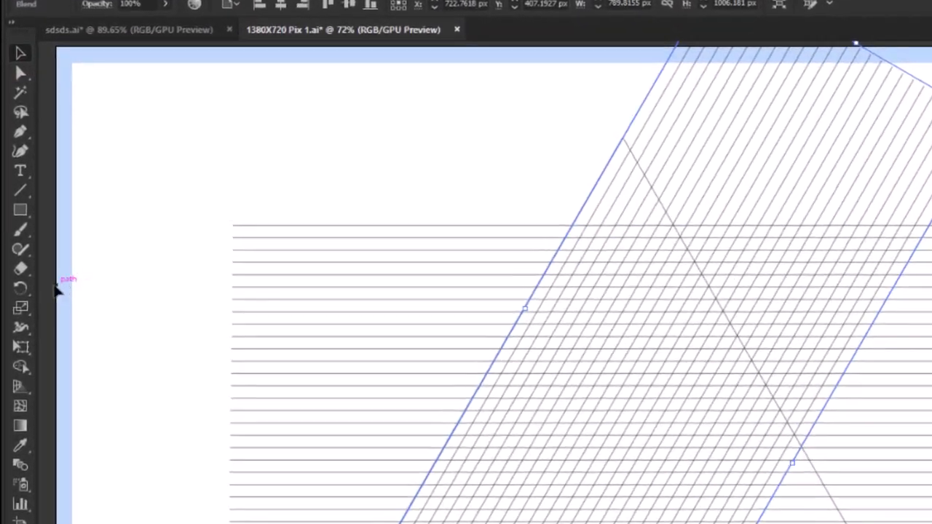
# Create a reflected copy of the slanted blend across the vertical axis.
pyautogui.moveTo(23, 289); pyautogui.dragTo(59, 308)
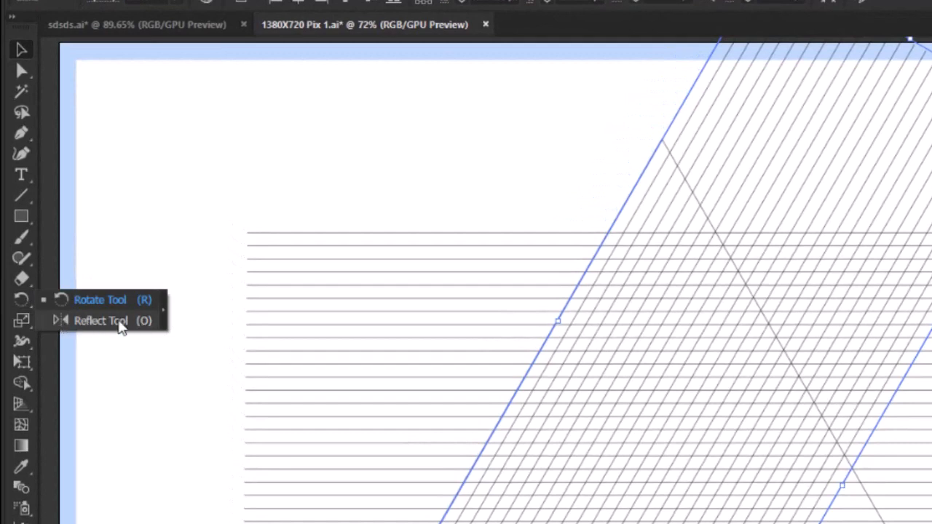
pyautogui.click(120, 320)
pyautogui.doubleClick(23, 302)
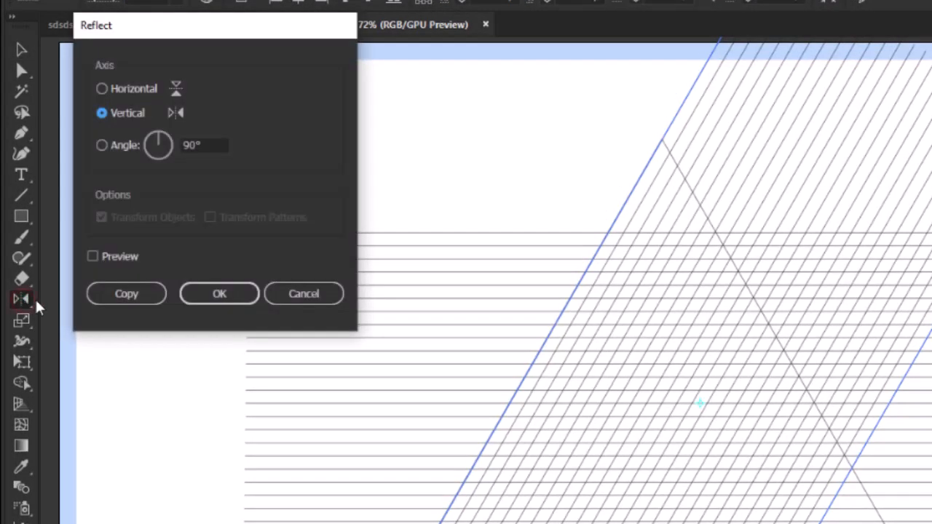
pyautogui.click(120, 297)
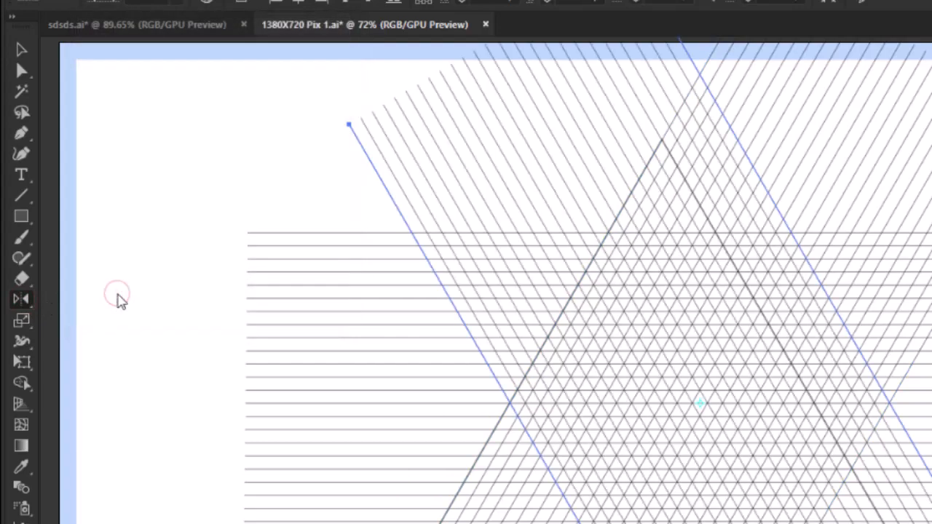
# Move the reflected blend so its outer line lies along the triangle's right edge.
pyautogui.click(21, 49)
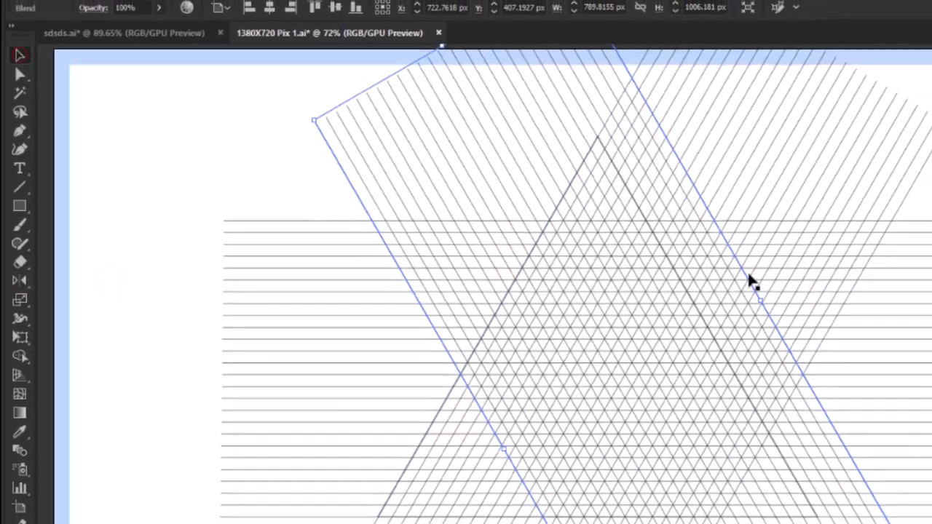
pyautogui.moveTo(830, 294); pyautogui.dragTo(798, 311)
pyautogui.press('z')
pyautogui.moveTo(681, 260); pyautogui.dragTo(830, 342)
pyautogui.moveTo(583, 273); pyautogui.dragTo(744, 366)
pyautogui.press('v')
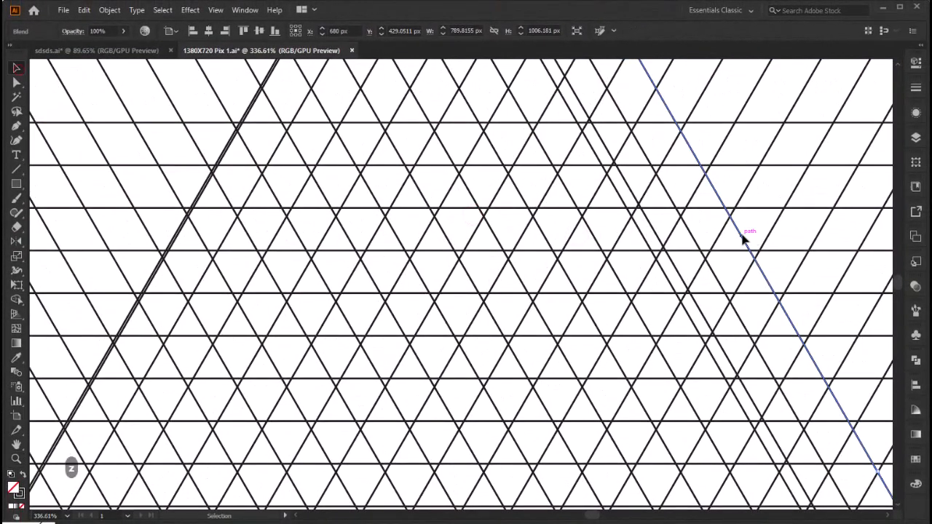
pyautogui.moveTo(747, 236); pyautogui.dragTo(655, 296)
# Nudge the reflected blend down 3 px so its lines cross exactly at the grid intersections, and deselect it.
pyautogui.moveTo(642, 272); pyautogui.dragTo(767, 342)
pyautogui.press('z')
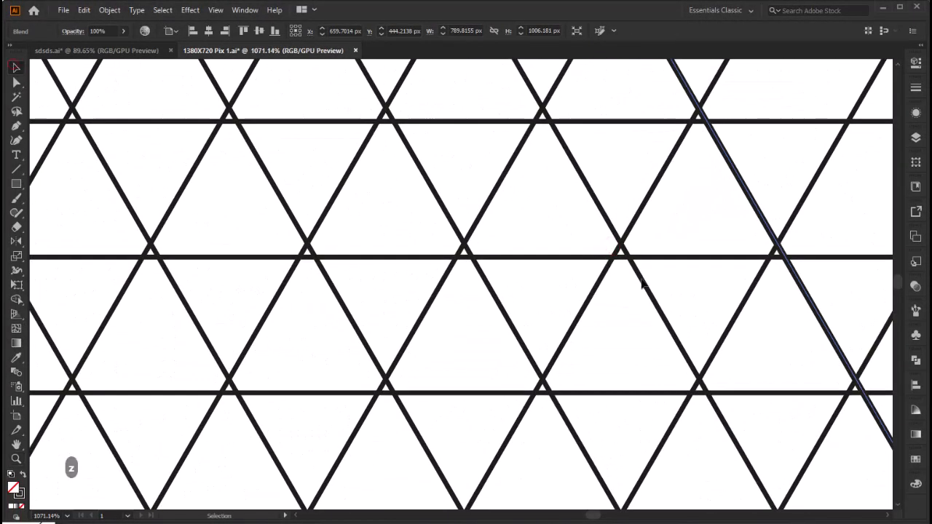
pyautogui.press('Down')
pyautogui.press('Down')
pyautogui.press('Down')
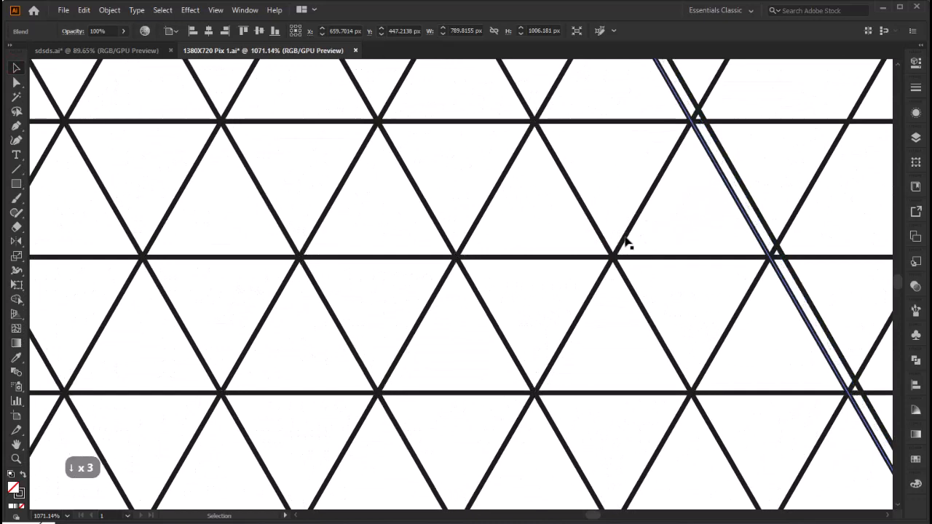
pyautogui.press('z')
pyautogui.hotkey('ctrl', '0')
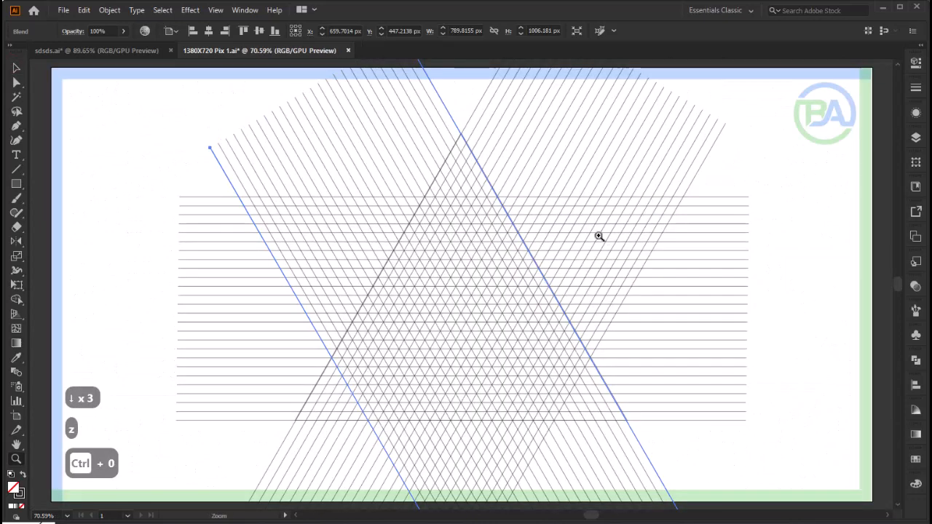
pyautogui.click(15, 68)
pyautogui.click(171, 137)
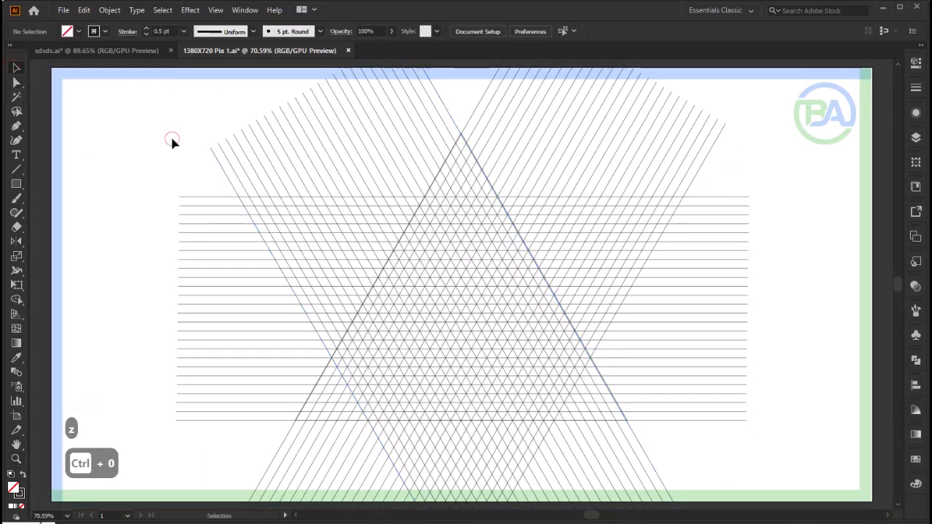
# Select the triangle and all three blends and expand them with Object, Fill and Stroke enabled.
pyautogui.moveTo(777, 128); pyautogui.dragTo(208, 489)
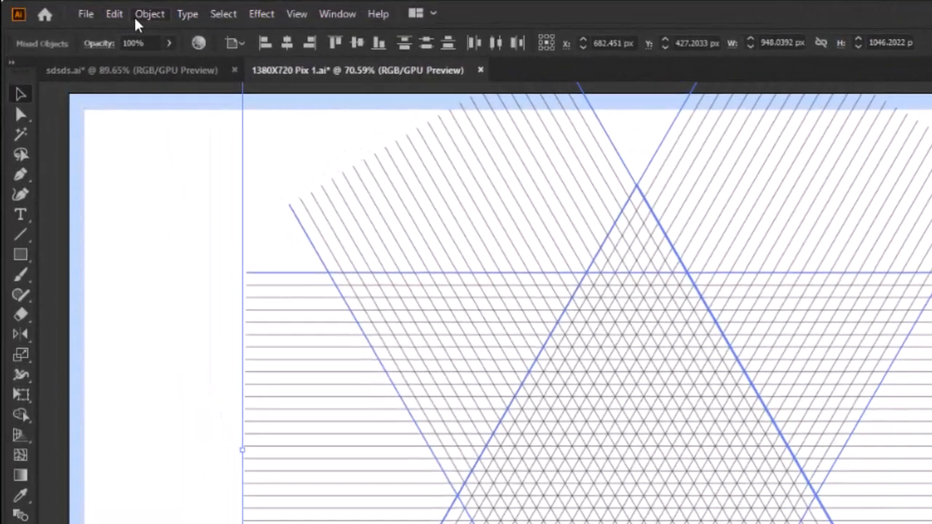
pyautogui.click(116, 13)
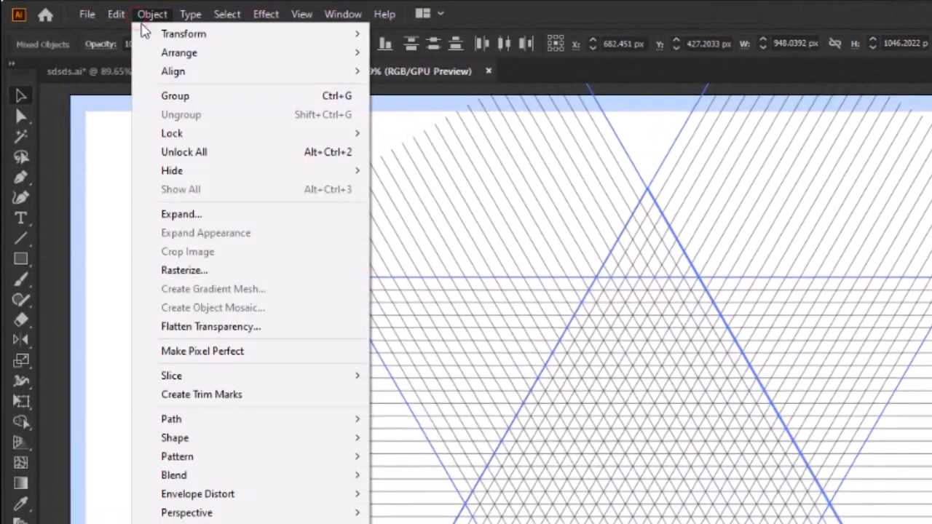
pyautogui.click(182, 215)
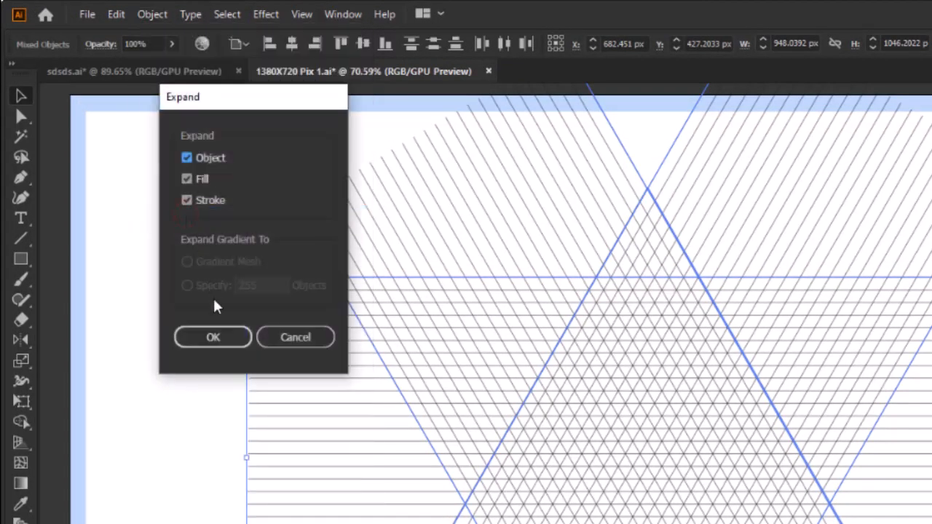
pyautogui.click(219, 342)
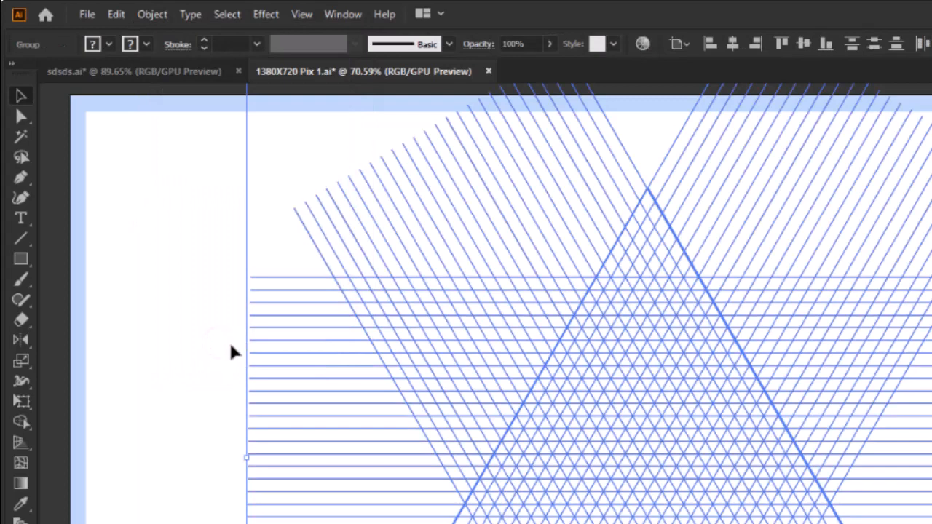
# Activate the Shape Builder tool for the selected grid and set its fill to the black swatch.
pyautogui.click(22, 424)
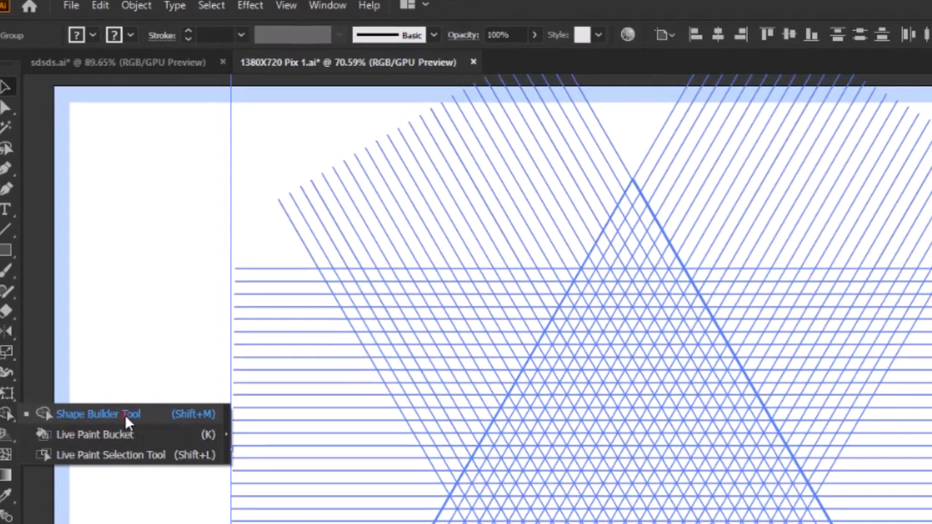
pyautogui.click(142, 425)
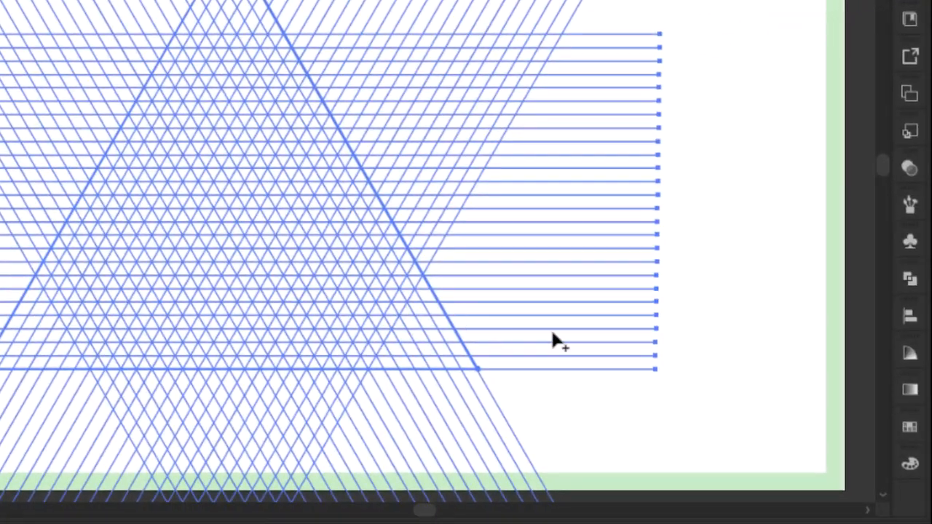
pyautogui.click(910, 427)
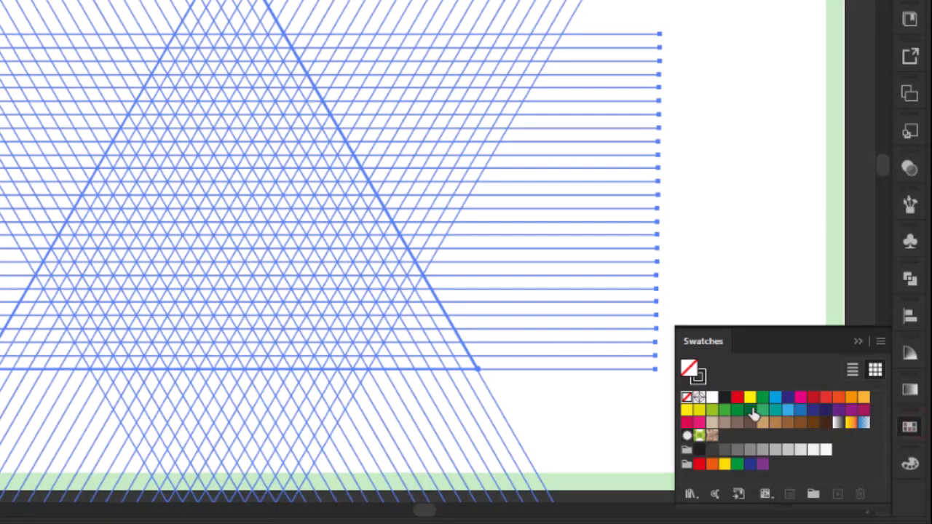
pyautogui.click(725, 398)
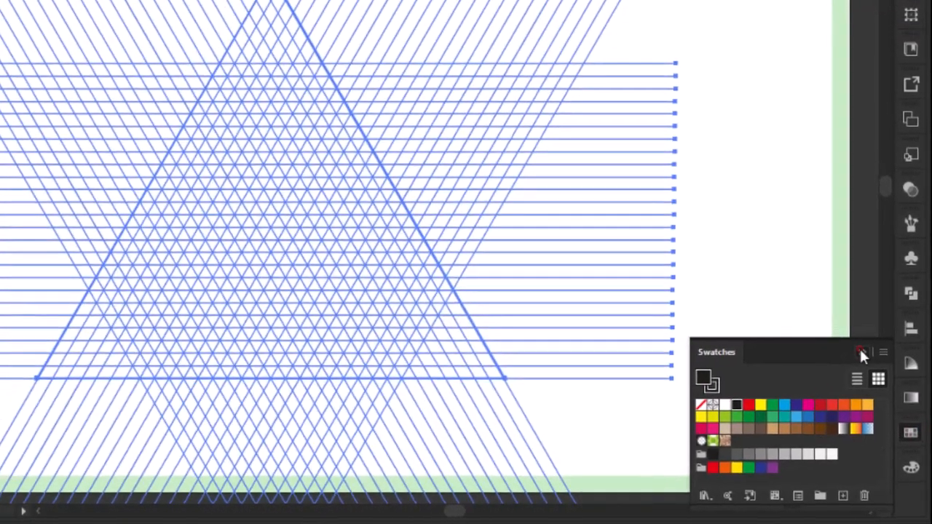
pyautogui.click(858, 342)
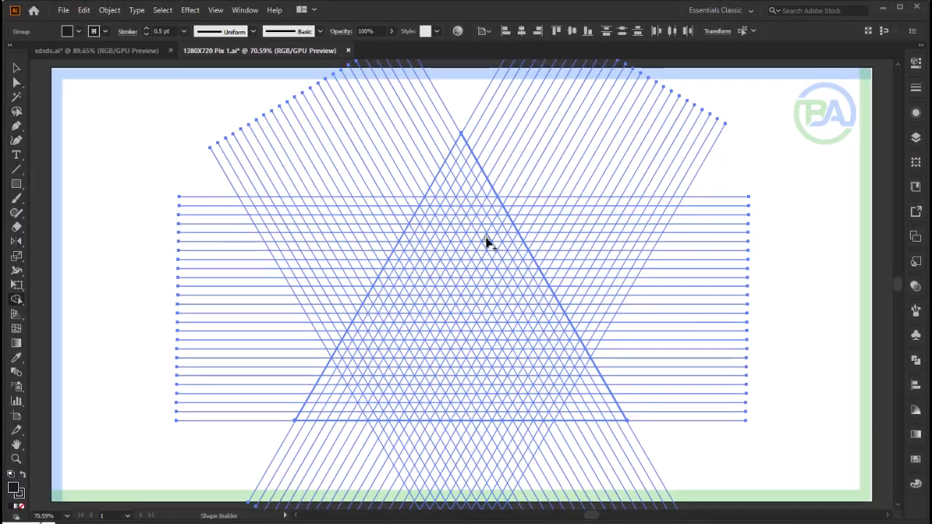
# Merge grid cells into the outer black band of an S shape along the right slant, top edge and left slant.
pyautogui.press('z')
pyautogui.moveTo(466, 211); pyautogui.dragTo(641, 389)
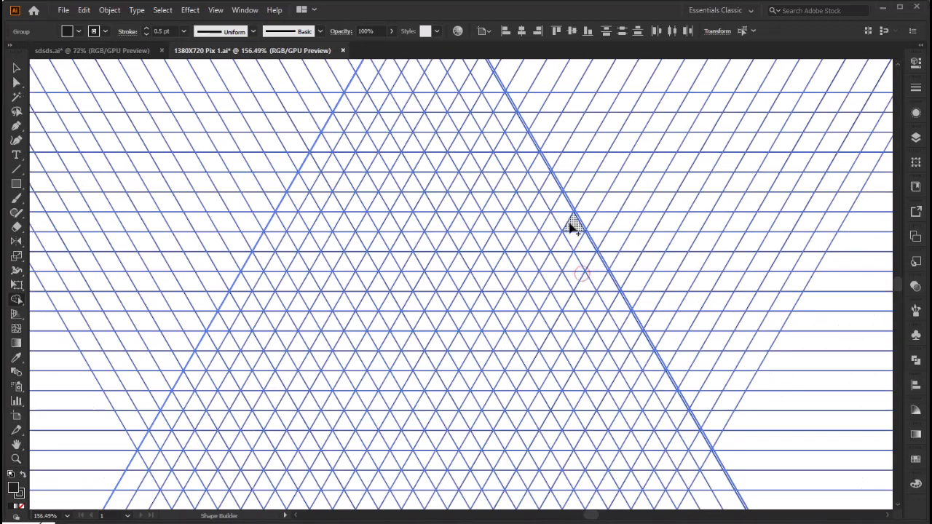
pyautogui.moveTo(572, 226)
pyautogui.mouseDown()
pyautogui.moveTo(500, 104)
pyautogui.moveTo(346, 99)
pyautogui.mouseUp()
pyautogui.moveTo(326, 143)
pyautogui.mouseDown()
pyautogui.moveTo(266, 243)
pyautogui.moveTo(302, 320)
pyautogui.mouseUp()
pyautogui.hotkey('ctrl', 'z')
# Merge grid cells into the second and third black stripes, running horizontally inside the outer band and bending down along the slant.
pyautogui.moveTo(512, 146); pyautogui.dragTo(370, 144)
pyautogui.moveTo(370, 145); pyautogui.dragTo(305, 278)
pyautogui.moveTo(535, 182)
pyautogui.mouseDown()
pyautogui.moveTo(407, 183)
pyautogui.moveTo(325, 311)
pyautogui.mouseUp()
pyautogui.hotkey('ctrl', 'z')
pyautogui.moveTo(337, 273)
pyautogui.mouseDown()
pyautogui.moveTo(321, 324)
pyautogui.moveTo(215, 341)
pyautogui.mouseUp()
# Merge grid cells into the fourth black stripe and the two bent bands at the S's base, and fill the gaps light grey.
pyautogui.moveTo(561, 222); pyautogui.dragTo(421, 222)
pyautogui.moveTo(414, 222)
pyautogui.mouseDown()
pyautogui.moveTo(383, 295)
pyautogui.moveTo(329, 378)
pyautogui.moveTo(235, 380)
pyautogui.mouseUp()
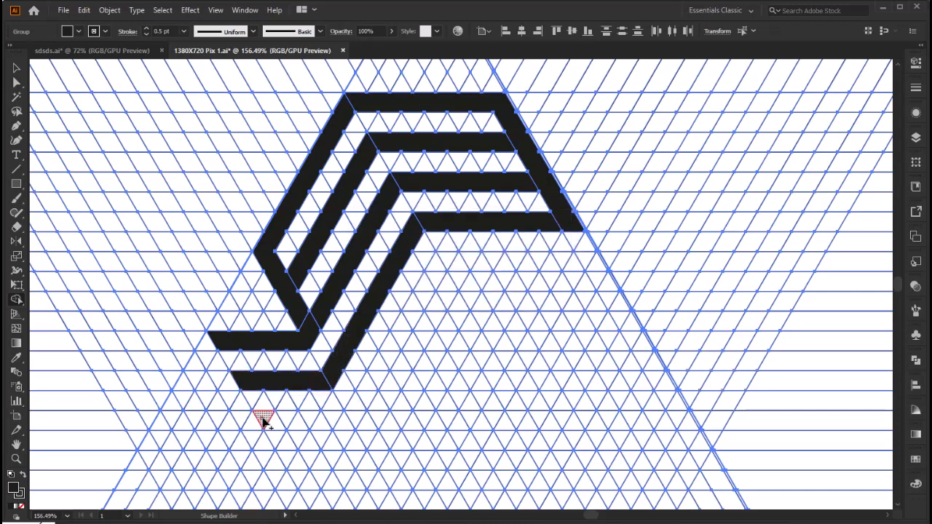
pyautogui.moveTo(264, 421)
pyautogui.mouseDown()
pyautogui.moveTo(339, 421)
pyautogui.moveTo(390, 355)
pyautogui.mouseUp()
pyautogui.press('F9')
pyautogui.moveTo(284, 459)
pyautogui.mouseDown()
pyautogui.moveTo(350, 458)
pyautogui.moveTo(383, 442)
pyautogui.moveTo(416, 384)
pyautogui.mouseUp()
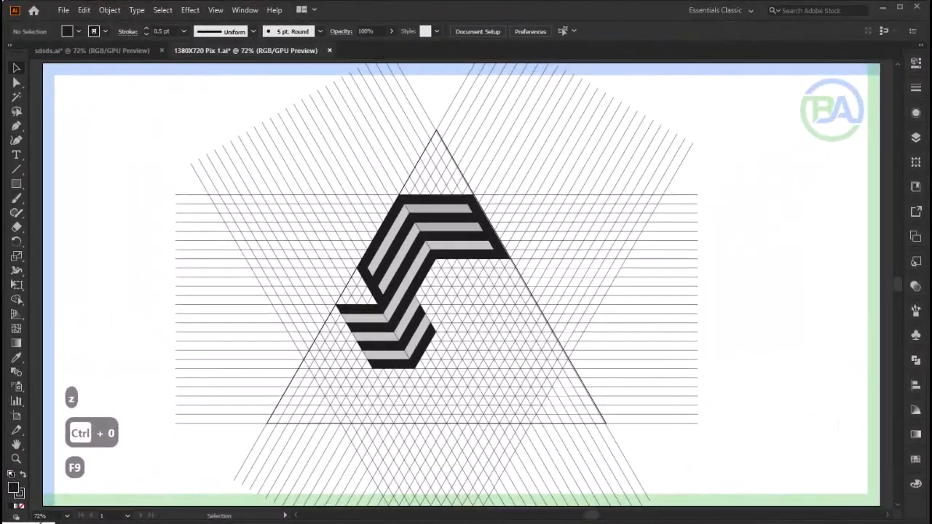
# Select all the black and grey pieces of the S shape and cut them from the grid.
pyautogui.press('z')
pyautogui.moveTo(441, 270); pyautogui.dragTo(559, 325)
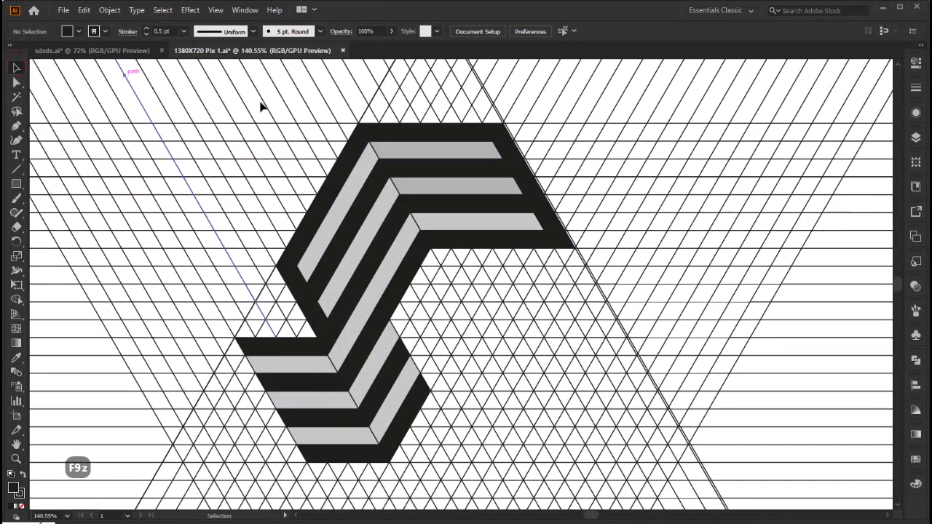
pyautogui.click(428, 143)
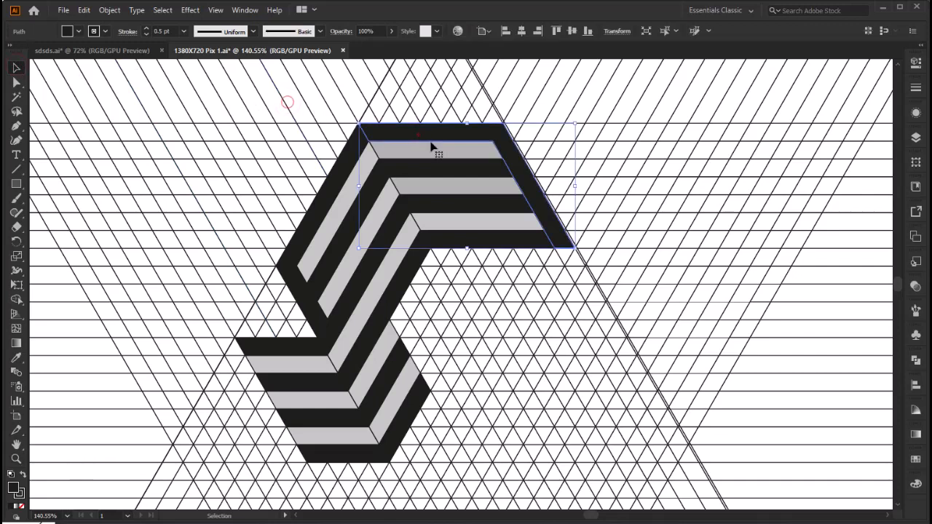
pyautogui.keyDown('shift'); pyautogui.click(474, 151); pyautogui.keyUp('shift')
pyautogui.keyDown('shift'); pyautogui.click(484, 184); pyautogui.keyUp('shift')
pyautogui.keyDown('shift'); pyautogui.click(501, 221); pyautogui.keyUp('shift')
pyautogui.keyDown('shift'); pyautogui.click(348, 163); pyautogui.keyUp('shift')
pyautogui.keyDown('shift'); pyautogui.click(352, 192); pyautogui.keyUp('shift')
pyautogui.keyDown('shift'); pyautogui.click(369, 228); pyautogui.keyUp('shift')
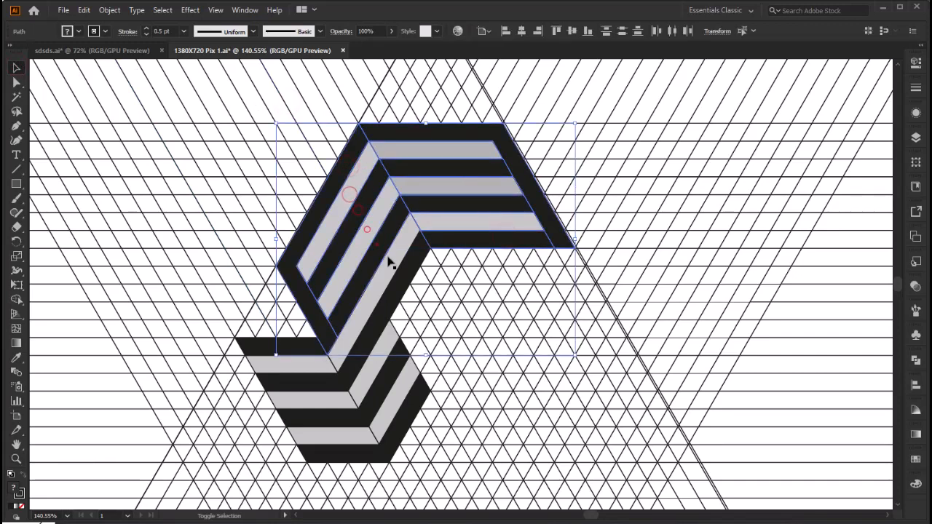
pyautogui.keyDown('shift'); pyautogui.click(387, 261); pyautogui.keyUp('shift')
pyautogui.keyDown('shift'); pyautogui.click(397, 272); pyautogui.keyUp('shift')
pyautogui.keyDown('shift'); pyautogui.click(311, 346); pyautogui.keyUp('shift')
pyautogui.keyDown('shift'); pyautogui.click(312, 364); pyautogui.keyUp('shift')
pyautogui.keyDown('shift'); pyautogui.click(313, 380); pyautogui.keyUp('shift')
pyautogui.keyDown('shift'); pyautogui.click(345, 399); pyautogui.keyUp('shift')
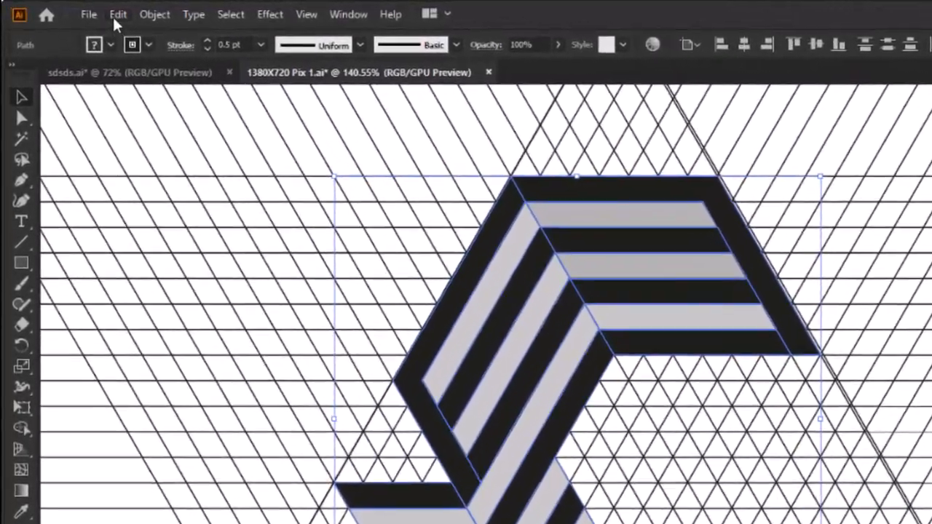
pyautogui.click(108, 12)
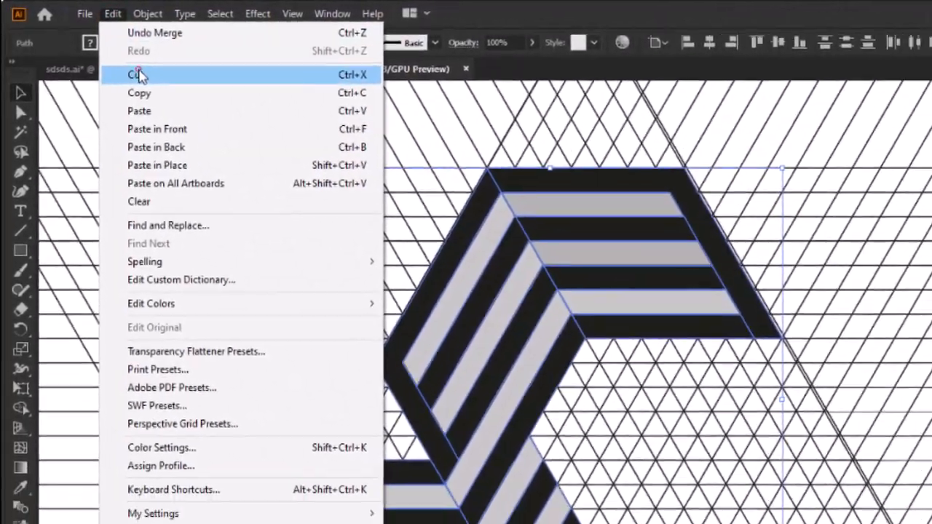
pyautogui.click(139, 76)
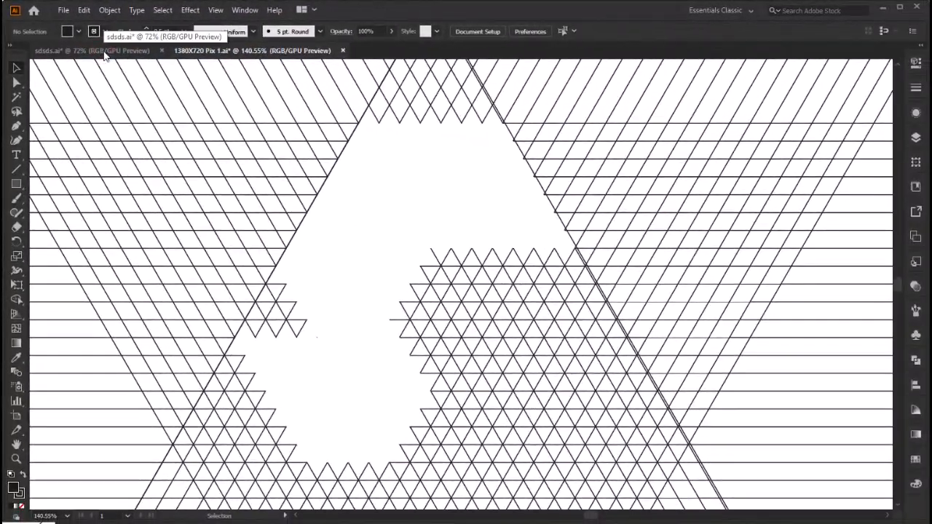
# Delete all the remaining grid lines and paste the cut S shape in place.
pyautogui.hotkey('ctrl', '0')
pyautogui.hotkey('ctrl', 'a')
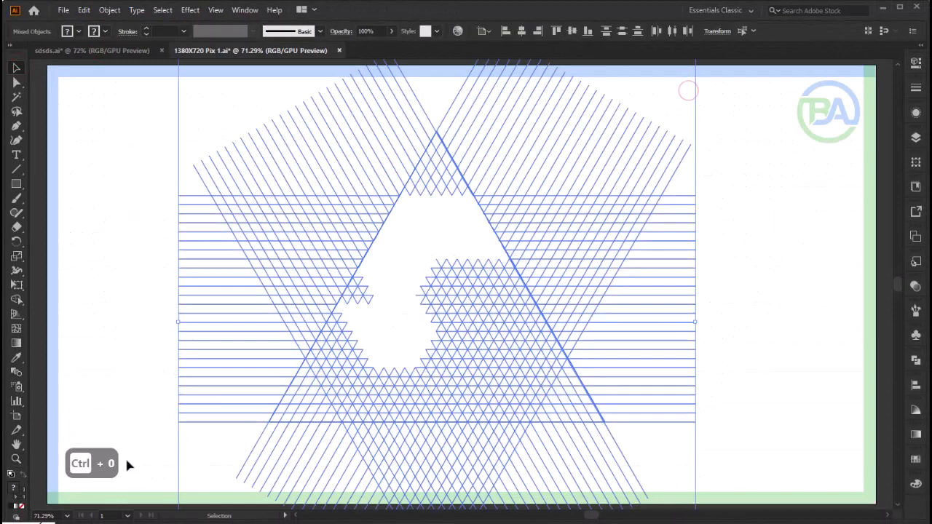
pyautogui.press('Delete')
pyautogui.click(97, 12)
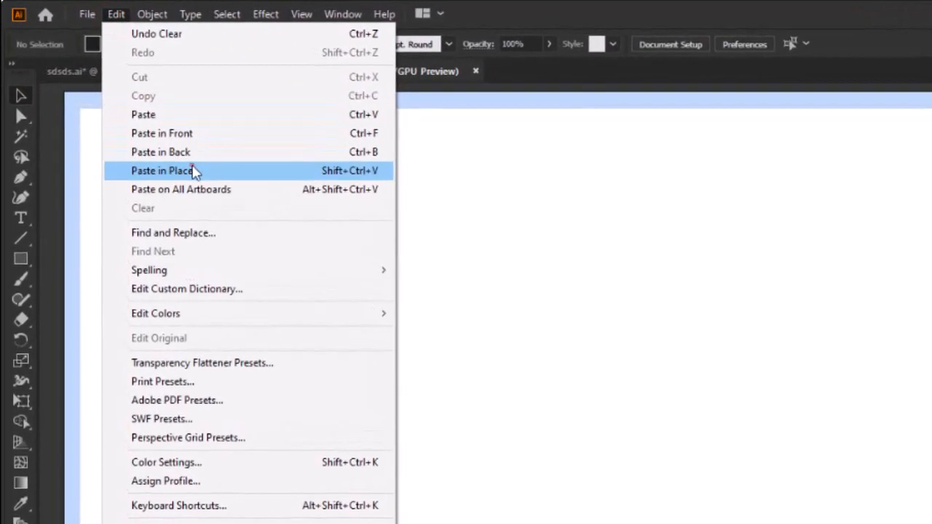
pyautogui.click(196, 171)
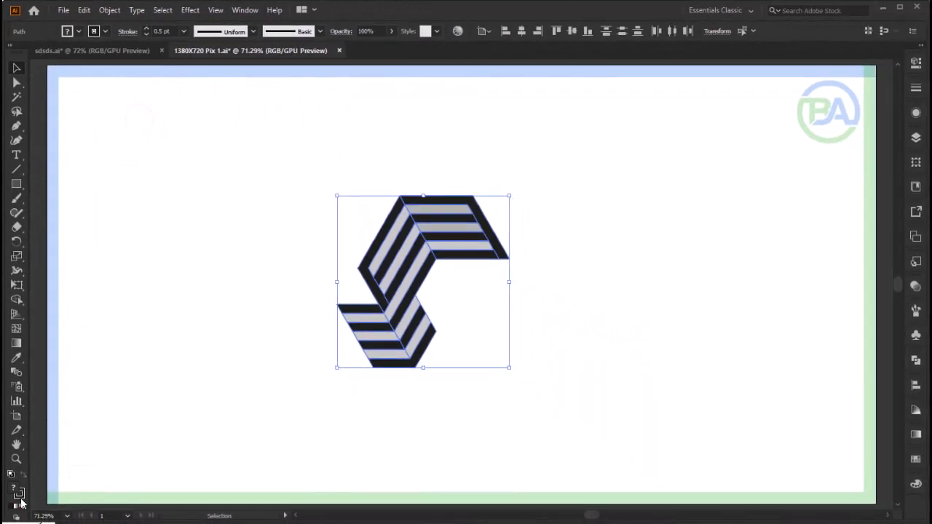
# Remove the stroke from the whole pasted S shape, make the fill active and deselect the shape.
pyautogui.click(20, 505)
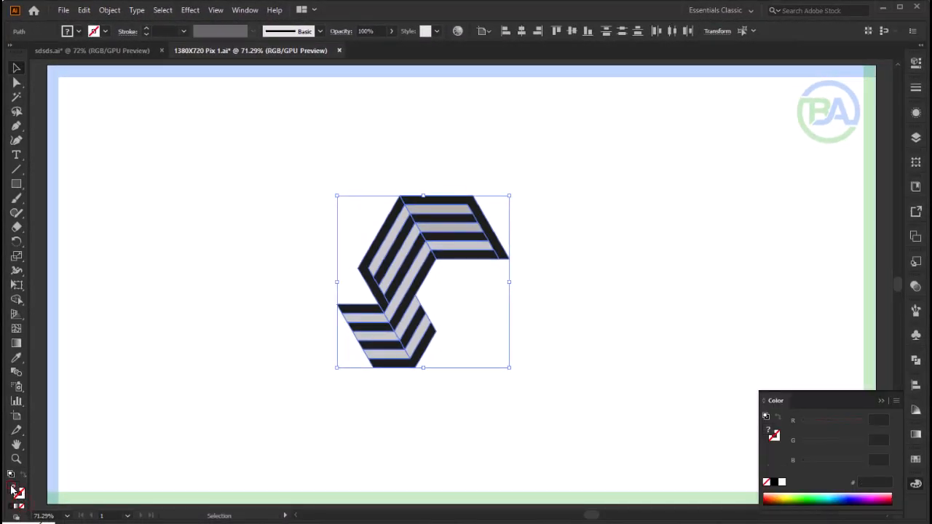
pyautogui.click(11, 490)
pyautogui.click(576, 372)
# Stack the Color, Gradient and Swatches panels into one open floating column beside the S shape.
pyautogui.press('z')
pyautogui.moveTo(431, 269); pyautogui.dragTo(531, 333)
pyautogui.press('space')
pyautogui.moveTo(531, 333); pyautogui.dragTo(467, 311)
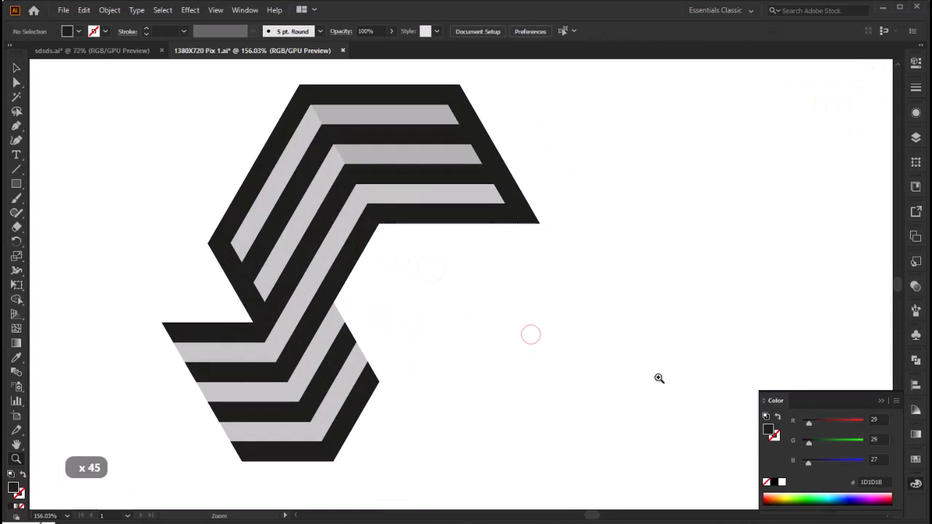
pyautogui.moveTo(837, 399); pyautogui.dragTo(822, 72)
pyautogui.click(915, 435)
pyautogui.moveTo(822, 362); pyautogui.dragTo(807, 201)
pyautogui.click(916, 439)
pyautogui.moveTo(846, 396); pyautogui.dragTo(831, 354)
pyautogui.press('v')
pyautogui.press('F9')
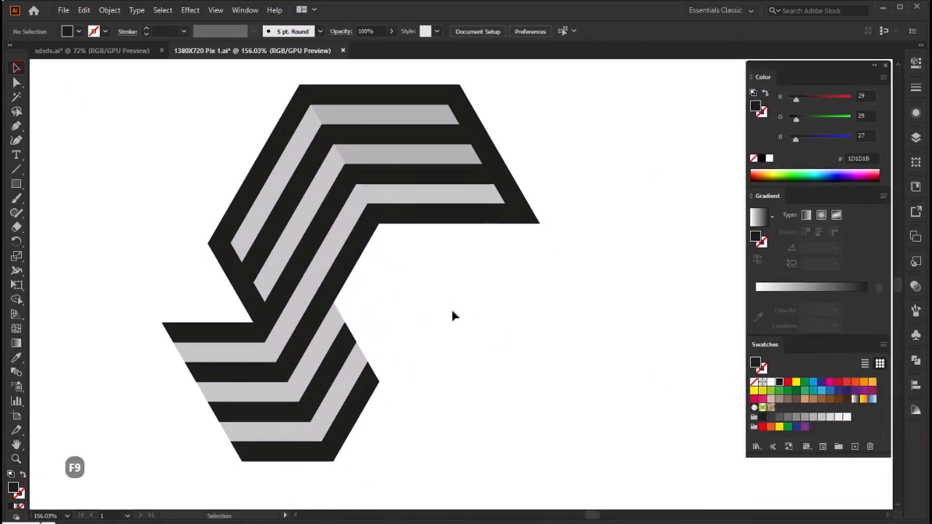
# Fill the top horizontal grey stripe with a linear gradient from white to dark grey #575756.
pyautogui.click(408, 118)
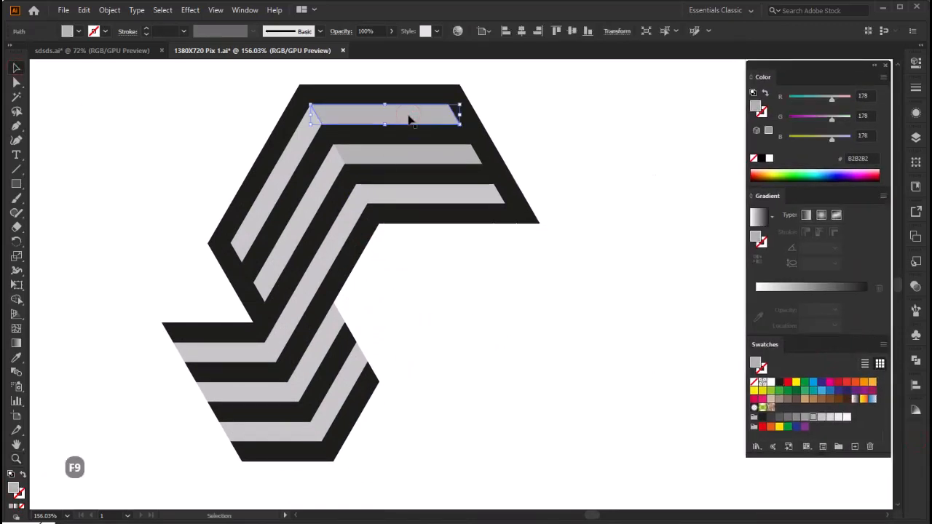
pyautogui.click(818, 289)
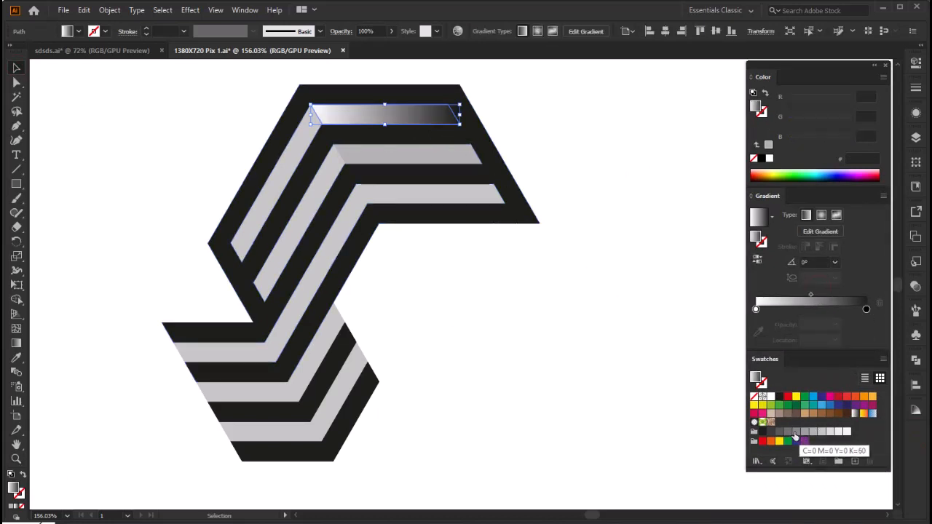
pyautogui.moveTo(800, 434); pyautogui.dragTo(866, 310)
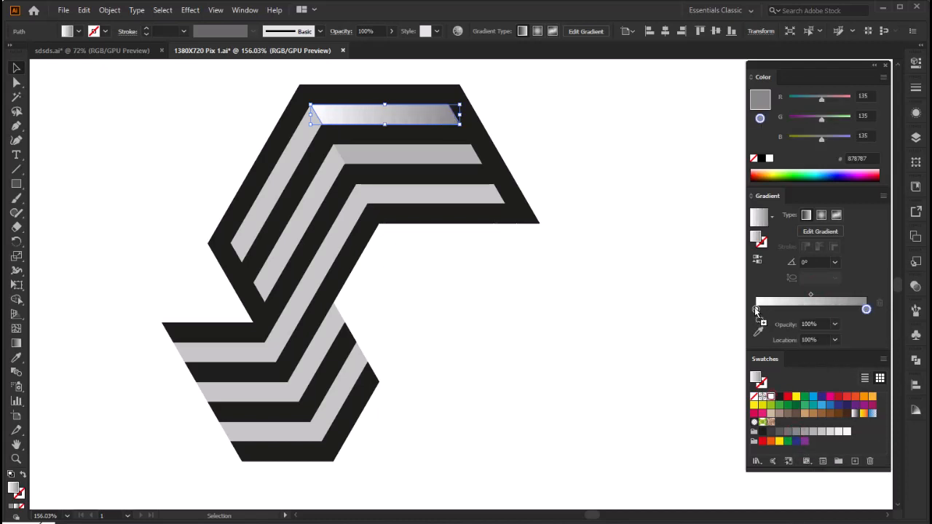
pyautogui.moveTo(793, 431); pyautogui.dragTo(868, 310)
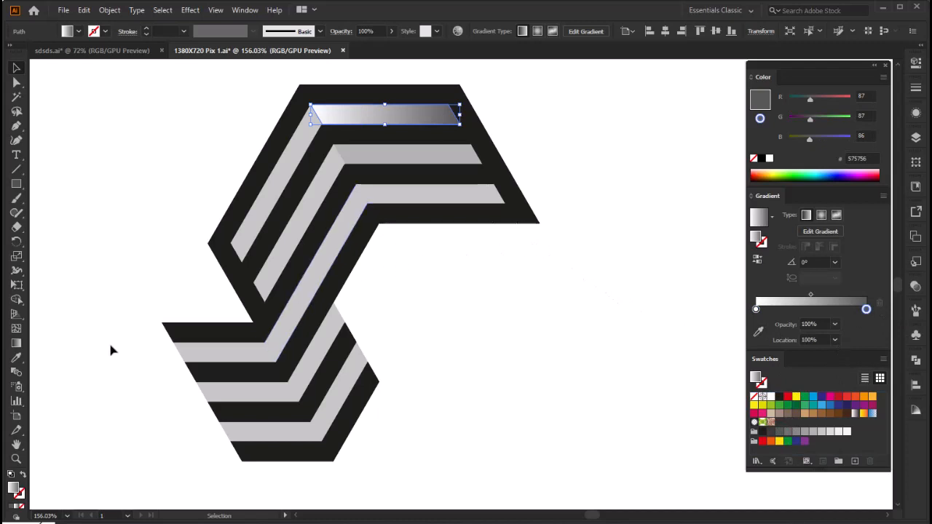
# Redraw the top stripe's gradient from its lower-left corner to its upper-right corner at an angle of about 9.4°.
pyautogui.click(16, 344)
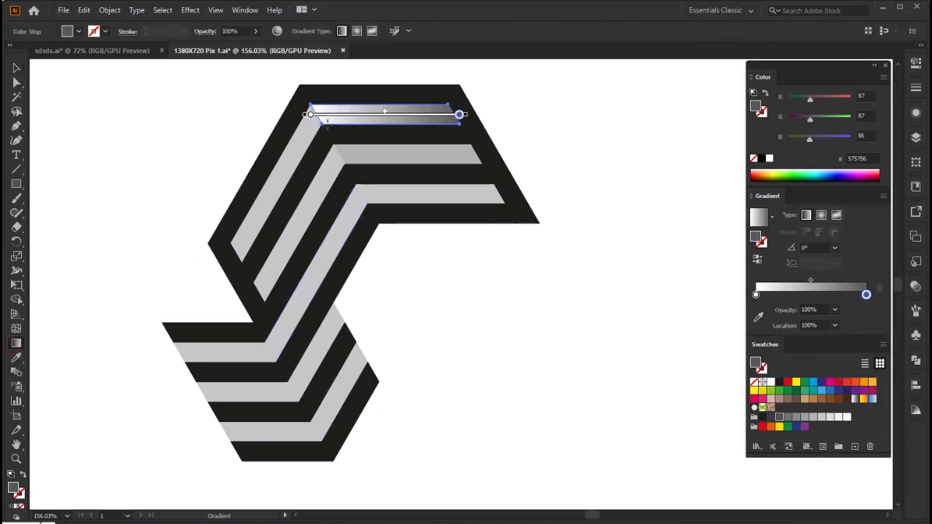
pyautogui.moveTo(316, 124); pyautogui.dragTo(442, 106)
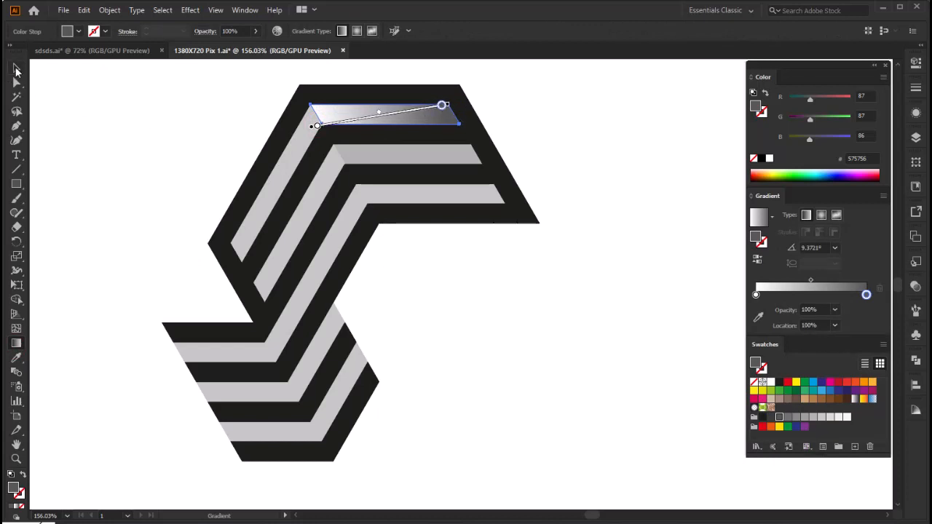
pyautogui.click(16, 68)
# Copy the top stripe's gradient onto the second and third horizontal grey stripes with the Eyedropper tool.
pyautogui.click(399, 152)
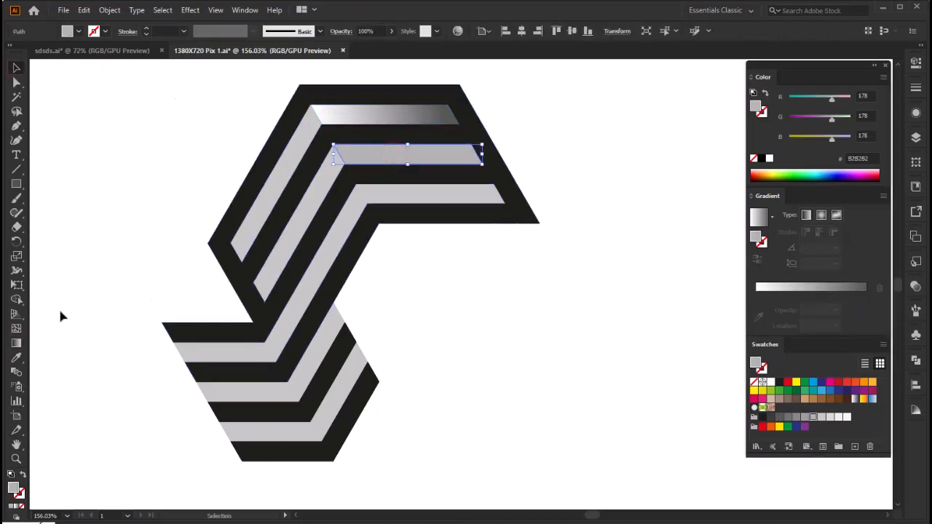
pyautogui.click(16, 358)
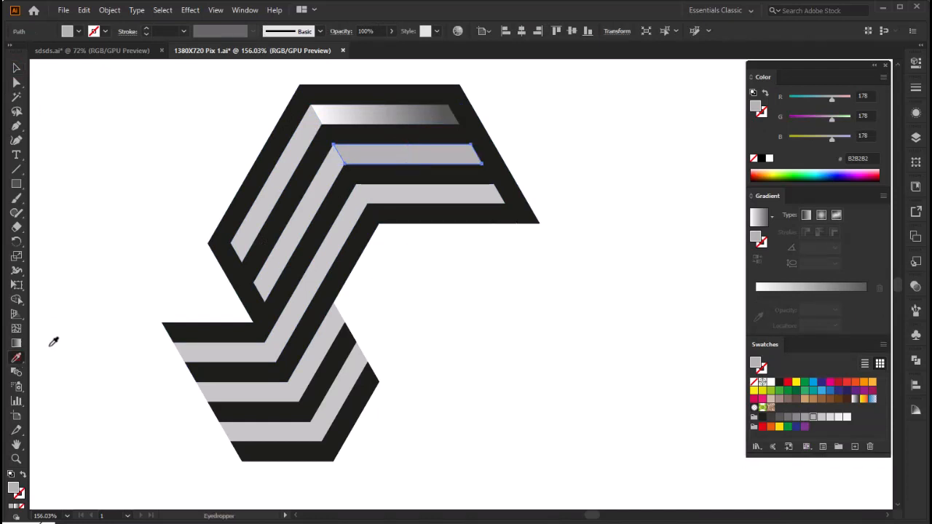
pyautogui.click(395, 115)
pyautogui.press('v')
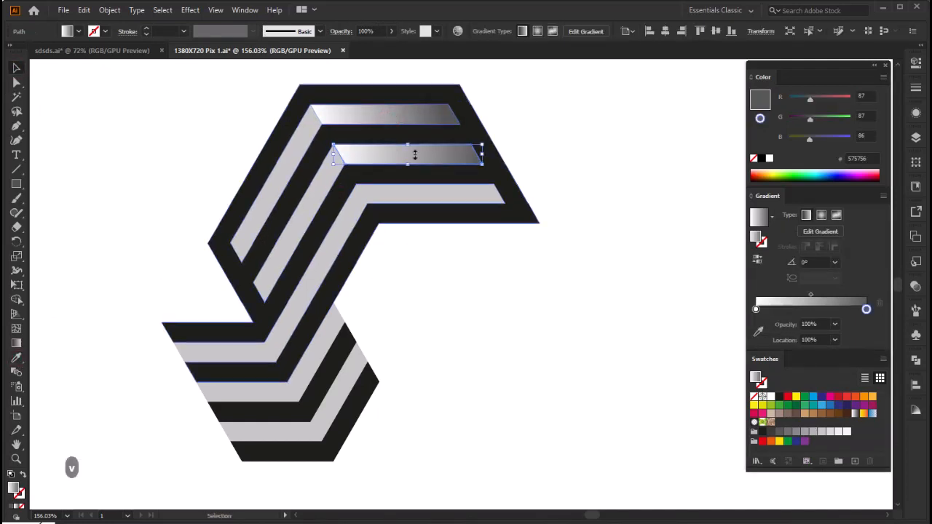
pyautogui.click(422, 194)
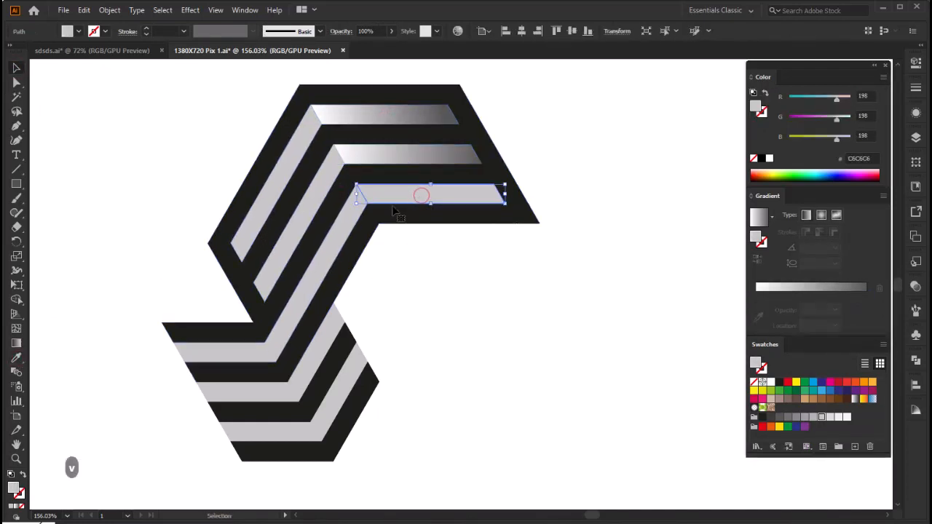
pyautogui.click(16, 358)
pyautogui.click(403, 153)
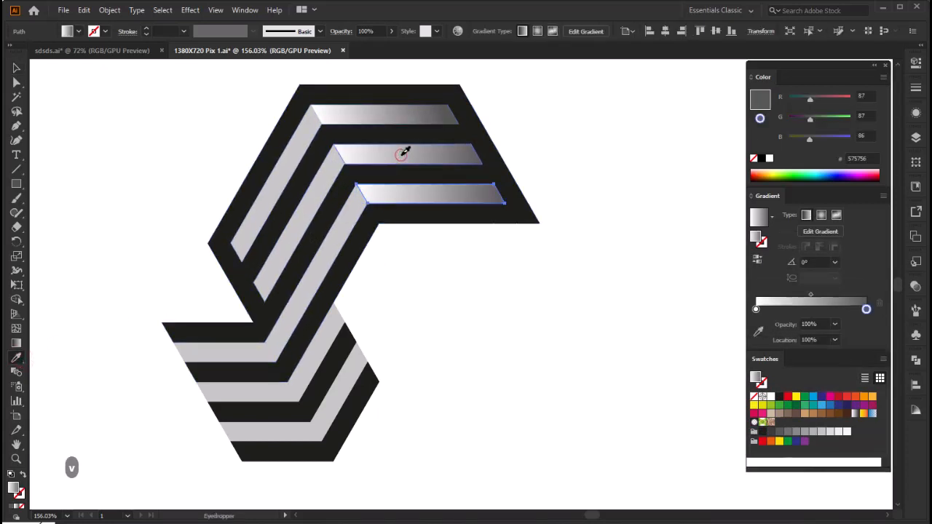
pyautogui.click(18, 70)
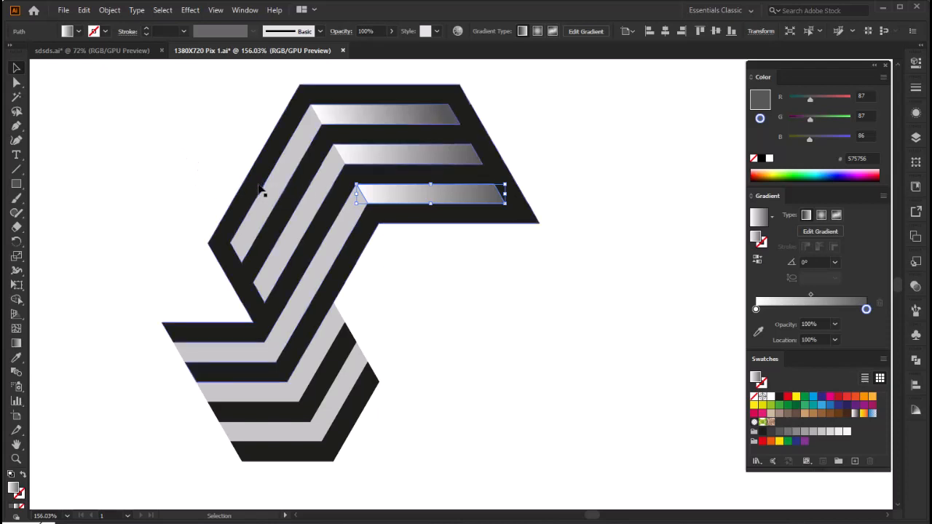
# Copy the top stripe's gradient onto the three long diagonal grey stripes of the upper S with the Eyedropper tool.
pyautogui.press('F9')
pyautogui.click(283, 182)
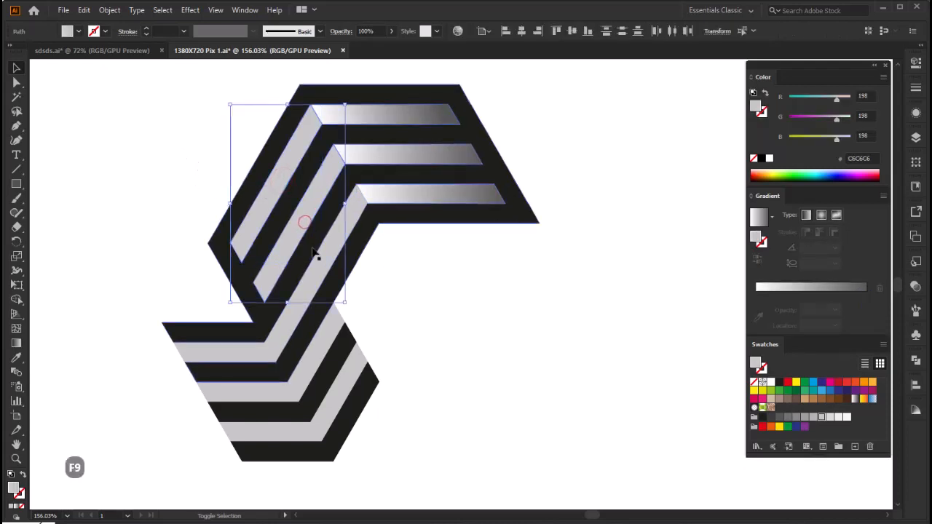
pyautogui.keyDown('shift'); pyautogui.click(318, 272); pyautogui.keyUp('shift')
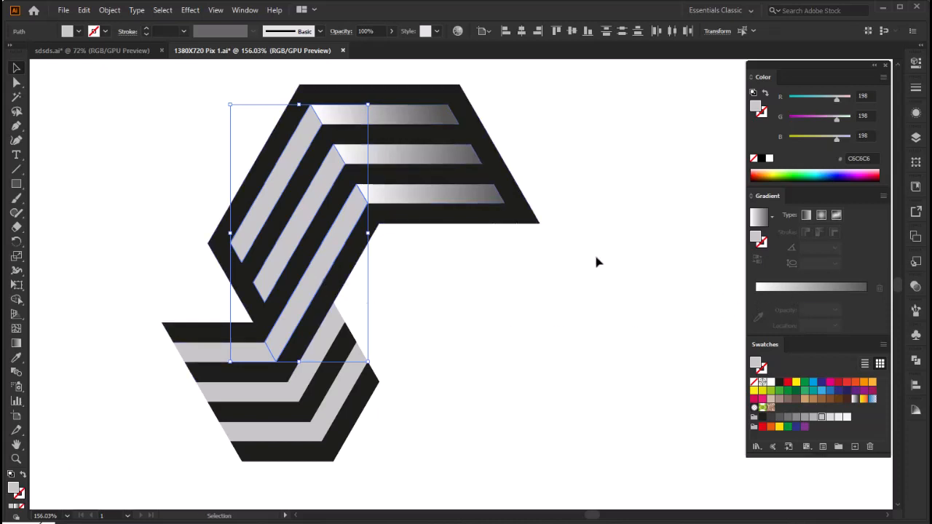
pyautogui.click(22, 358)
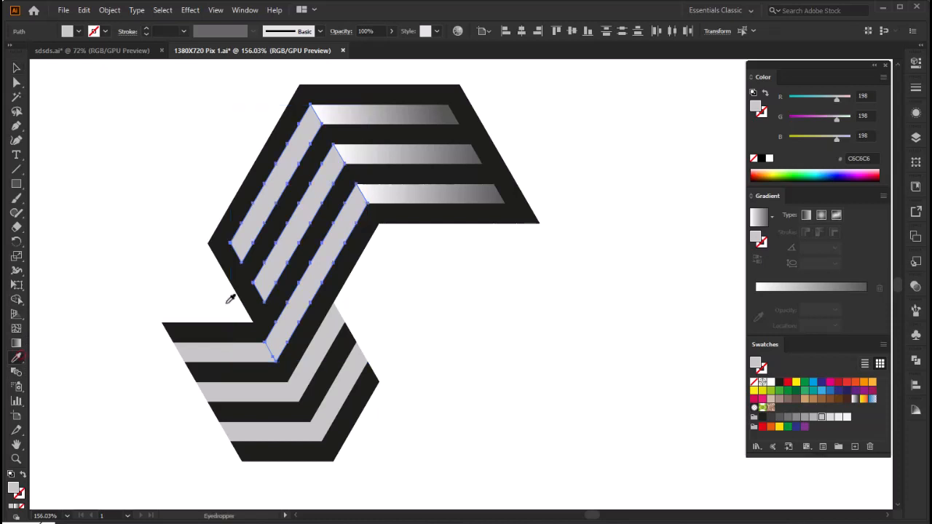
pyautogui.click(427, 109)
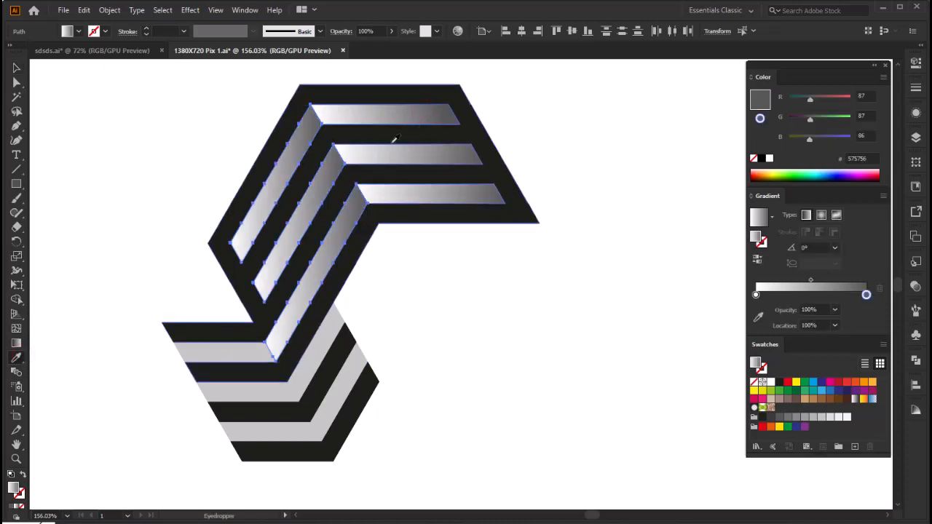
# Redraw the three long diagonal stripes' gradients from upper right to lower left at an angle of about -152.2°.
pyautogui.click(16, 344)
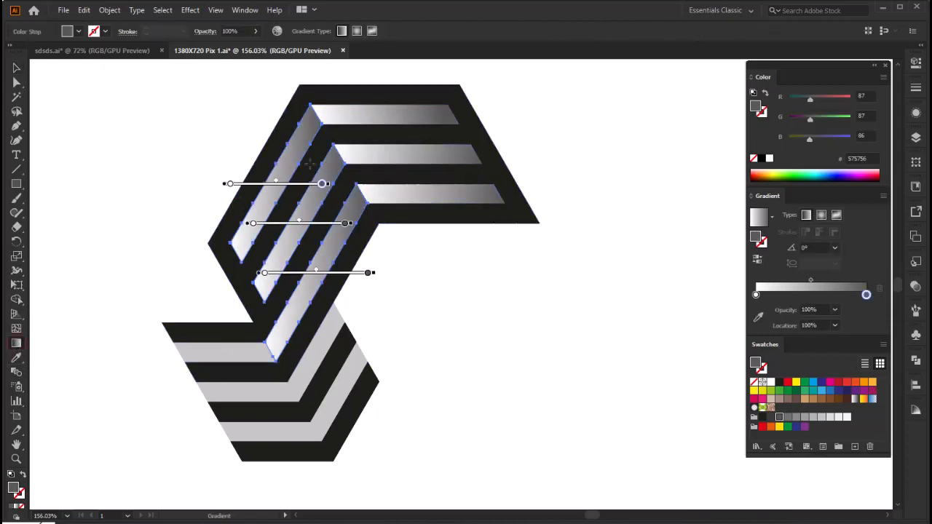
pyautogui.moveTo(337, 154); pyautogui.dragTo(216, 222)
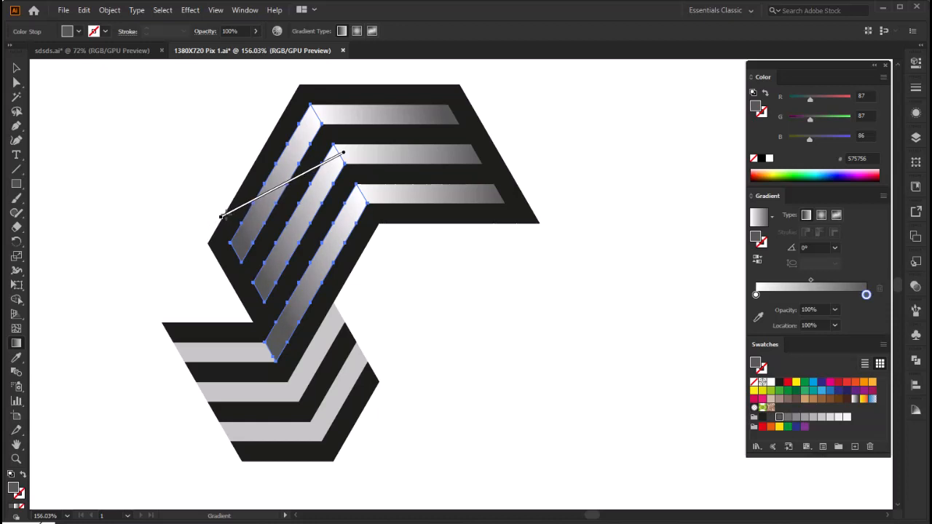
pyautogui.moveTo(220, 217); pyautogui.dragTo(222, 212)
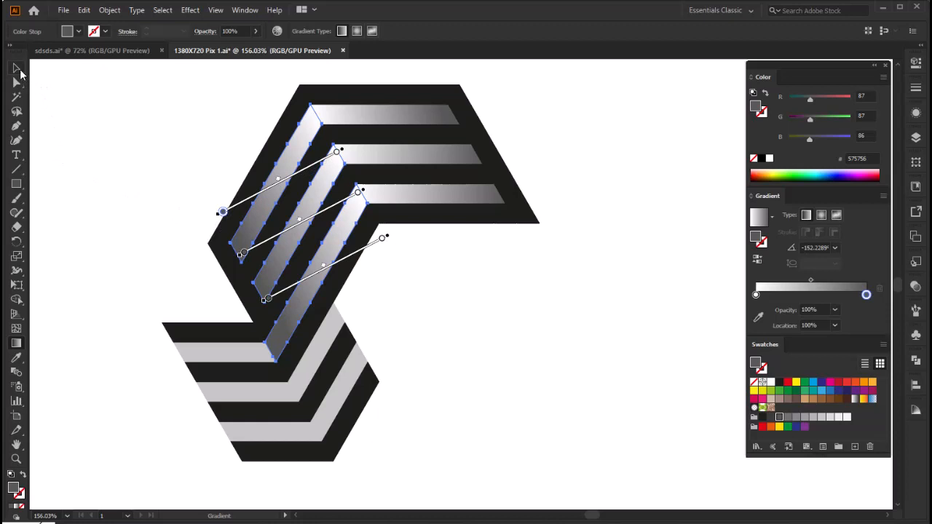
pyautogui.click(17, 69)
pyautogui.click(158, 241)
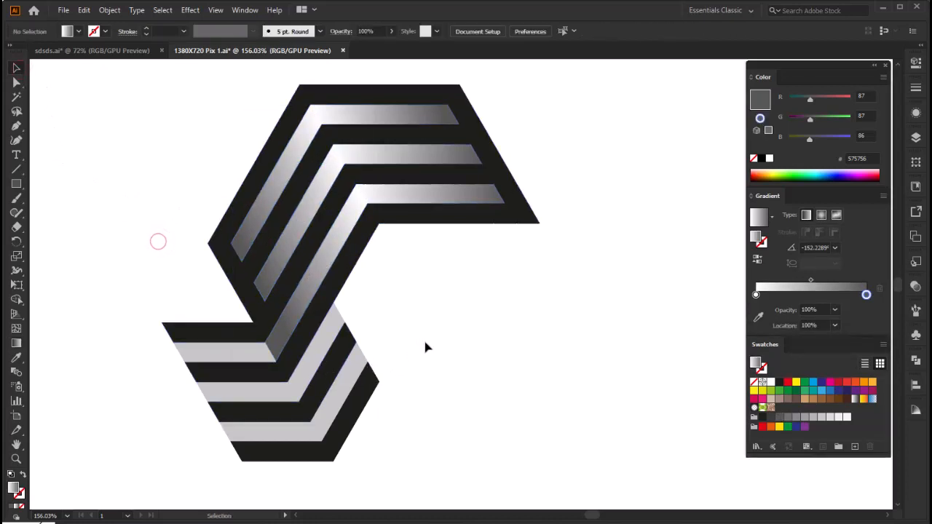
# Copy the horizontal stripe's gradient onto the two short lower diagonal stripes and redraw it from their upper right to lower left.
pyautogui.click(336, 342)
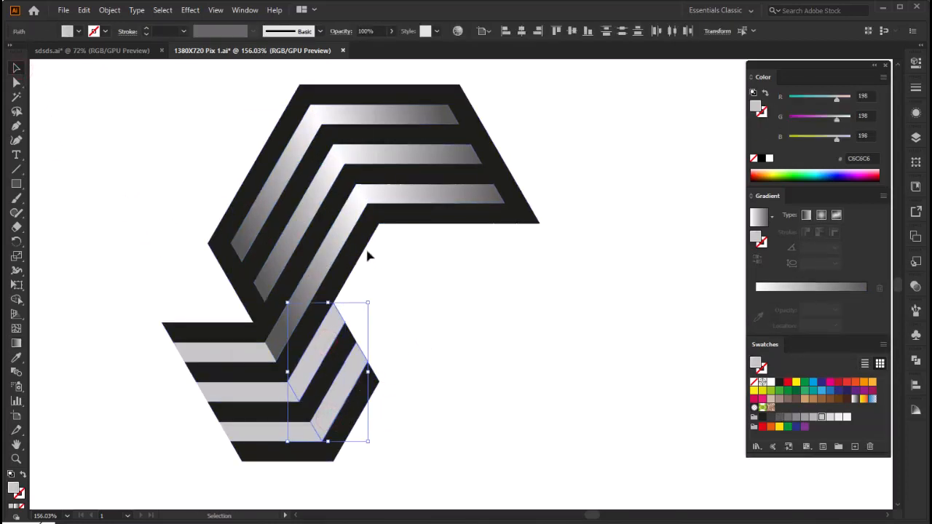
pyautogui.press('i')
pyautogui.click(466, 192)
pyautogui.click(16, 343)
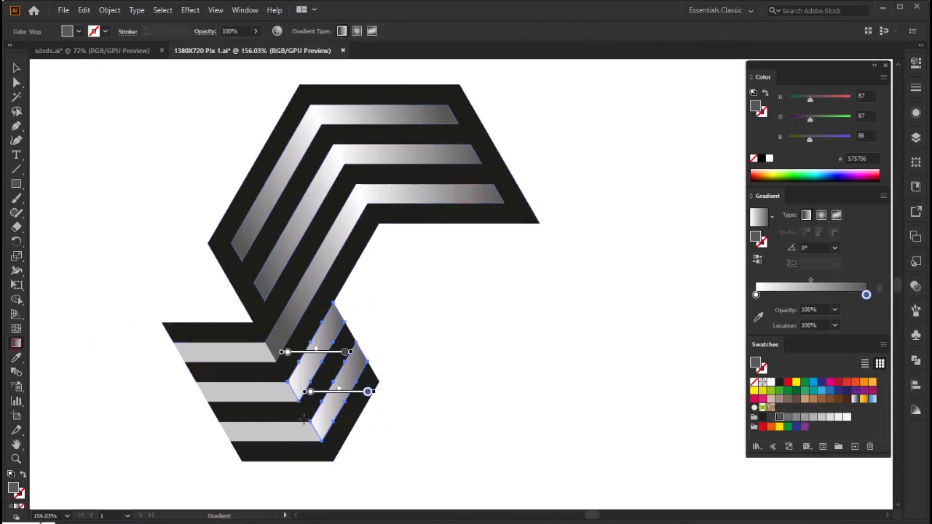
pyautogui.moveTo(357, 336)
pyautogui.mouseDown()
pyautogui.moveTo(320, 395)
pyautogui.moveTo(290, 380)
pyautogui.mouseUp()
pyautogui.click(16, 68)
pyautogui.click(150, 292)
# Copy the white-to-grey gradient onto the three lower horizontal stripes with the Eyedropper tool.
pyautogui.click(230, 351)
pyautogui.keyDown('shift'); pyautogui.click(241, 387); pyautogui.keyUp('shift')
pyautogui.keyDown('shift'); pyautogui.click(257, 429); pyautogui.keyUp('shift')
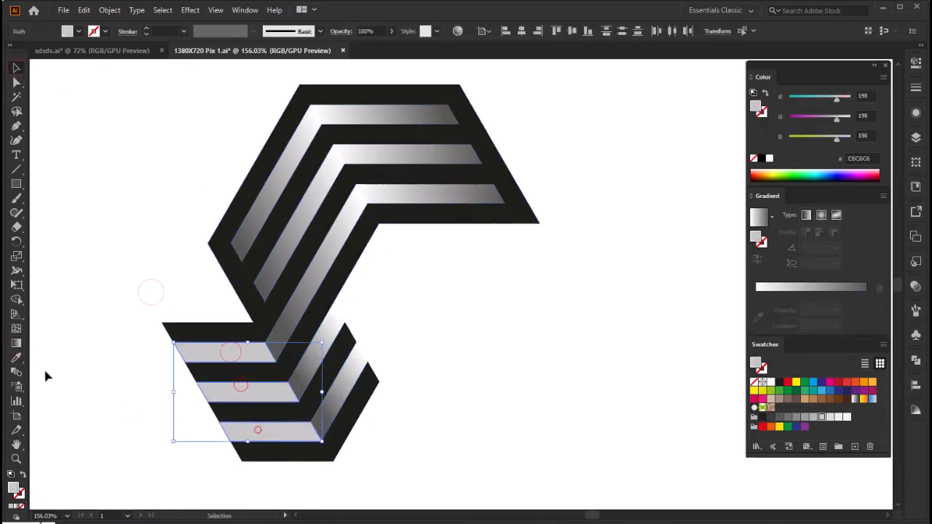
pyautogui.click(16, 357)
pyautogui.click(316, 362)
pyautogui.click(16, 343)
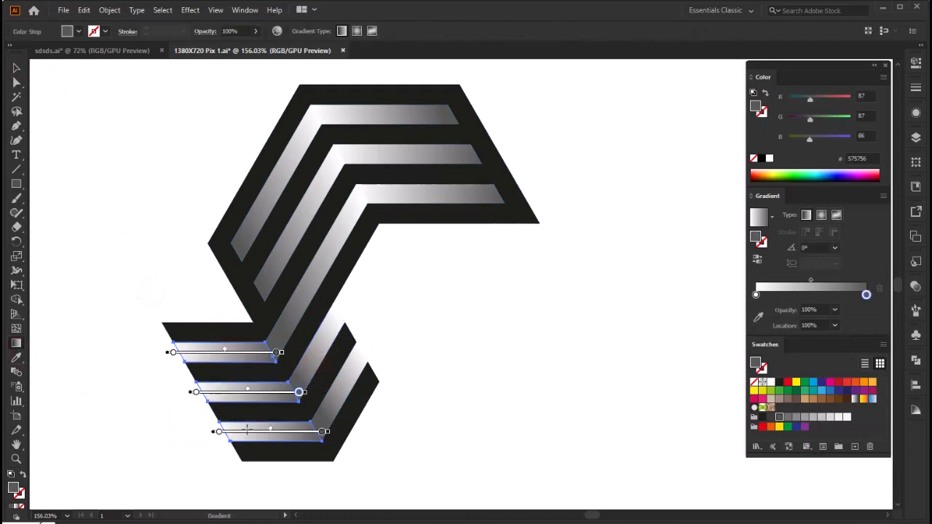
pyautogui.press('v')
pyautogui.click(139, 240)
pyautogui.press('F9')
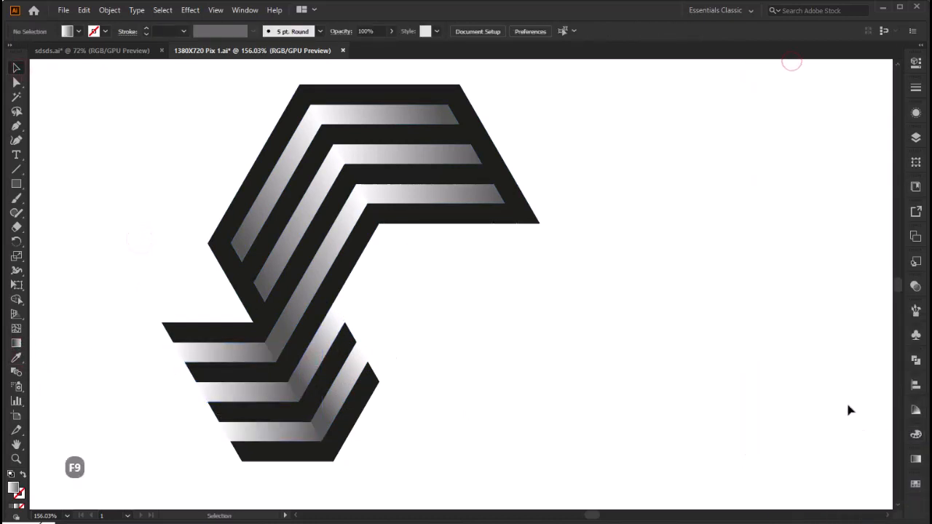
# Select all pieces of the S shape and group them.
pyautogui.scroll(-20, 547, 277)
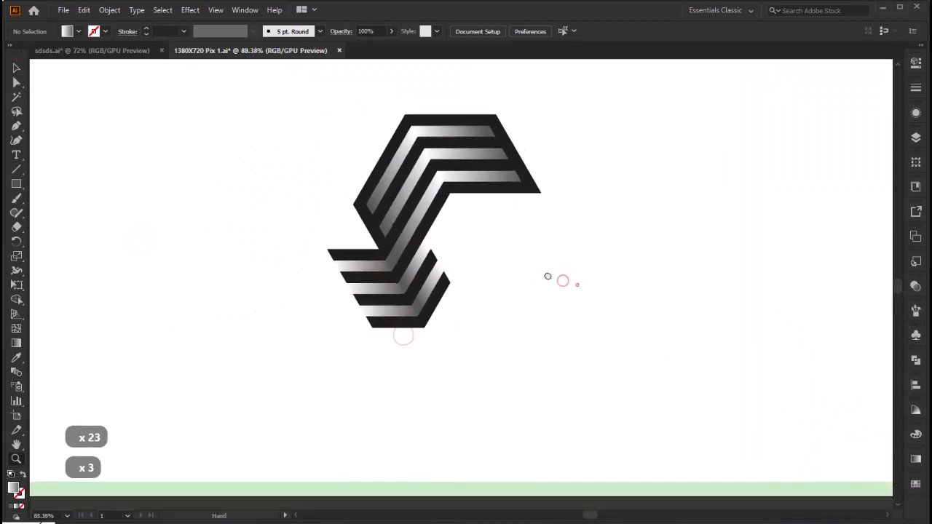
pyautogui.moveTo(547, 277); pyautogui.dragTo(547, 308)
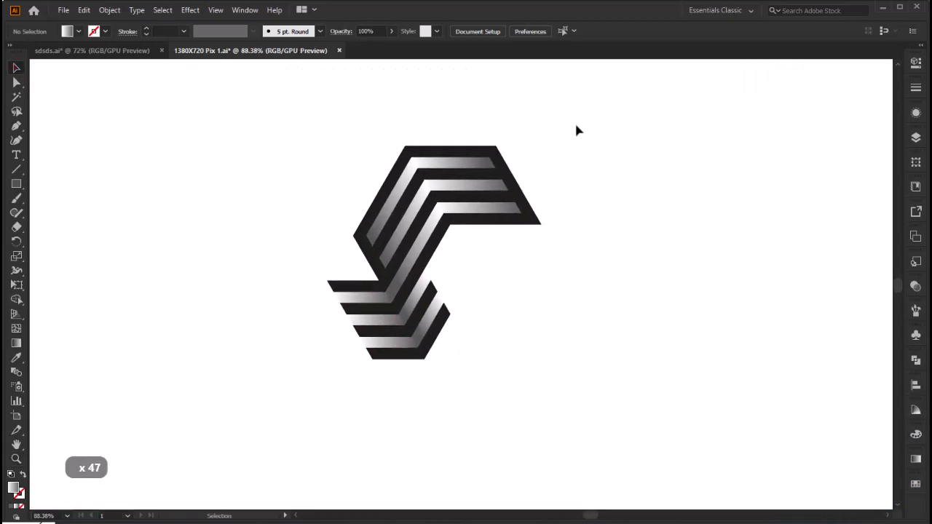
pyautogui.moveTo(575, 123); pyautogui.dragTo(250, 404)
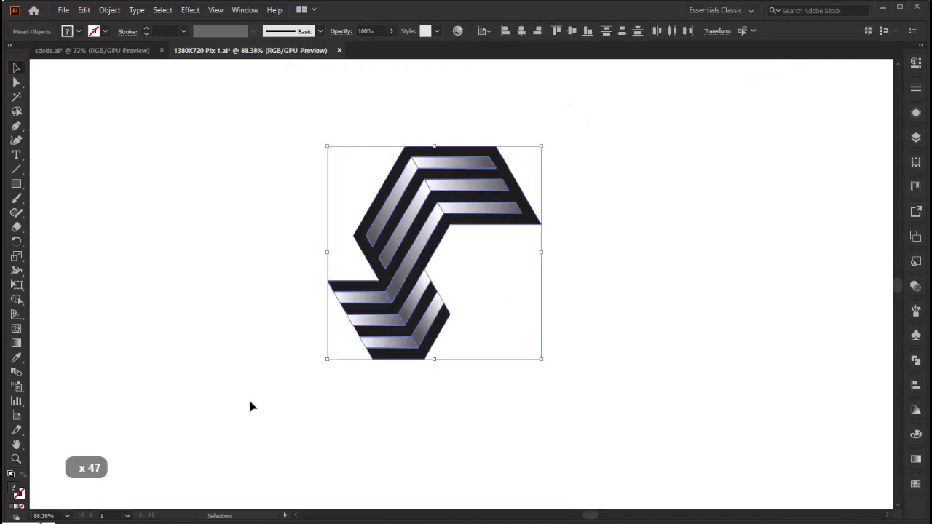
pyautogui.rightClick(376, 256)
pyautogui.click(403, 346)
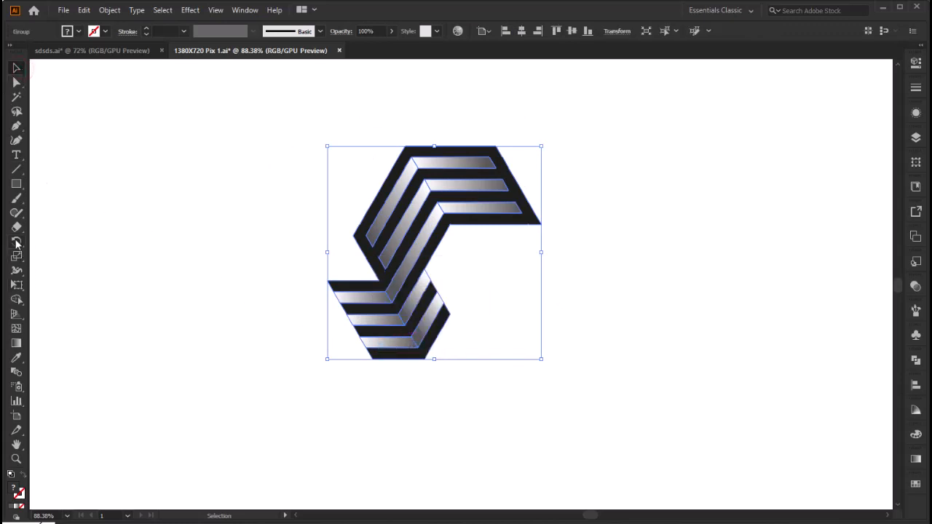
# Rotate two evenly spaced copies of the grouped S around its lower right corner anchor to form a three-armed emblem.
pyautogui.moveTo(16, 244); pyautogui.dragTo(96, 241)
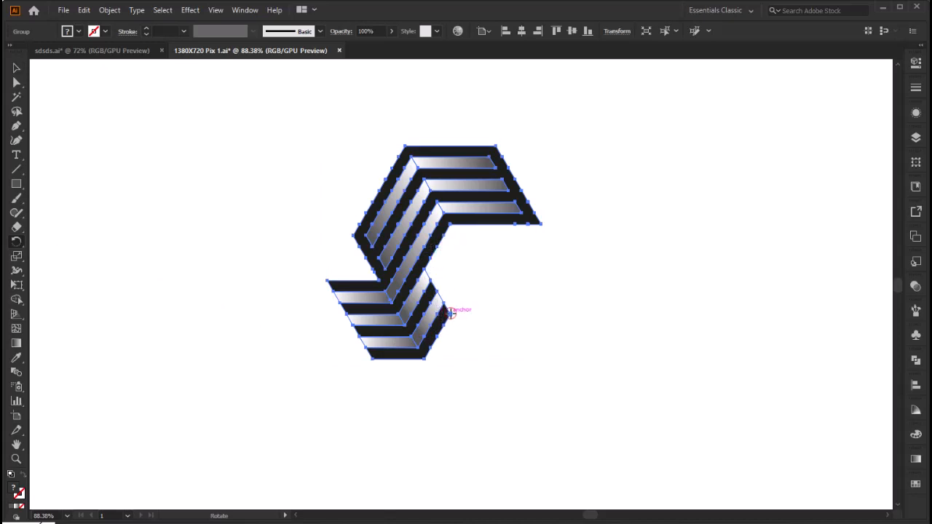
pyautogui.hotkey('ctrl', 'z')
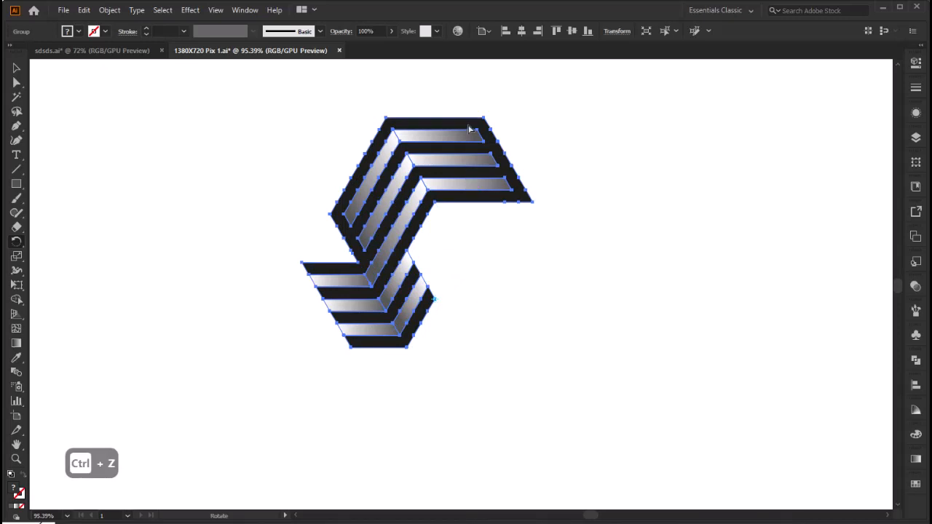
pyautogui.moveTo(470, 129); pyautogui.dragTo(331, 342)
pyautogui.moveTo(347, 391); pyautogui.dragTo(562, 333)
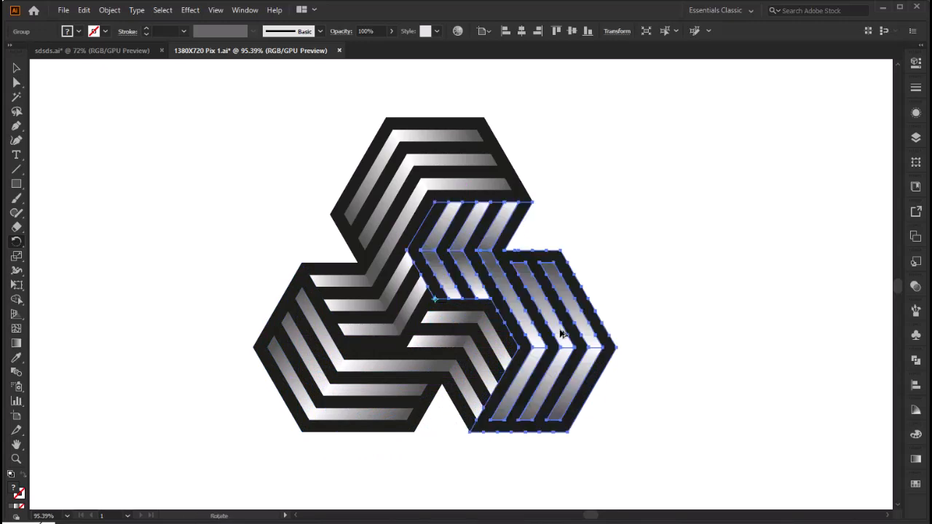
pyautogui.press('F9')
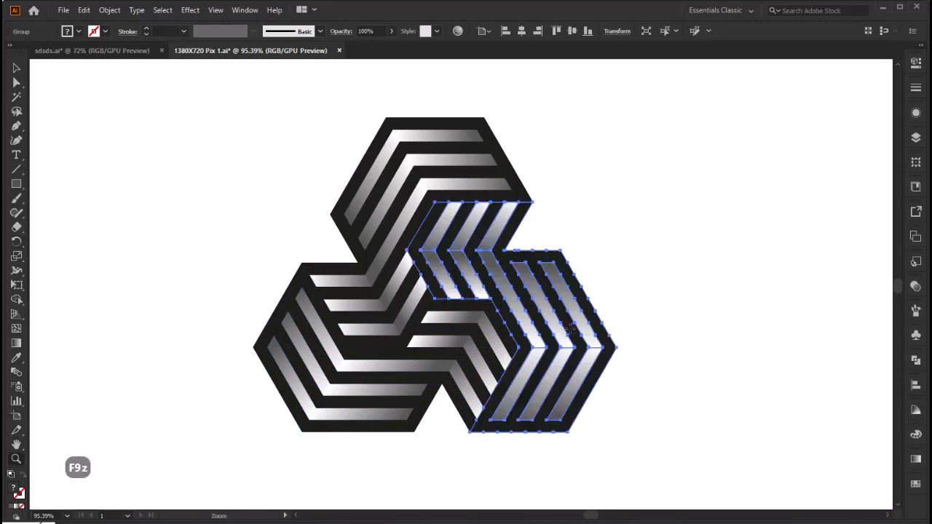
# Select the whole emblem, enlarge it slightly and position it in the middle of the artboard.
pyautogui.hotkey('ctrl', '0')
pyautogui.click(16, 68)
pyautogui.moveTo(642, 167); pyautogui.dragTo(426, 393)
pyautogui.moveTo(447, 319); pyautogui.dragTo(458, 296)
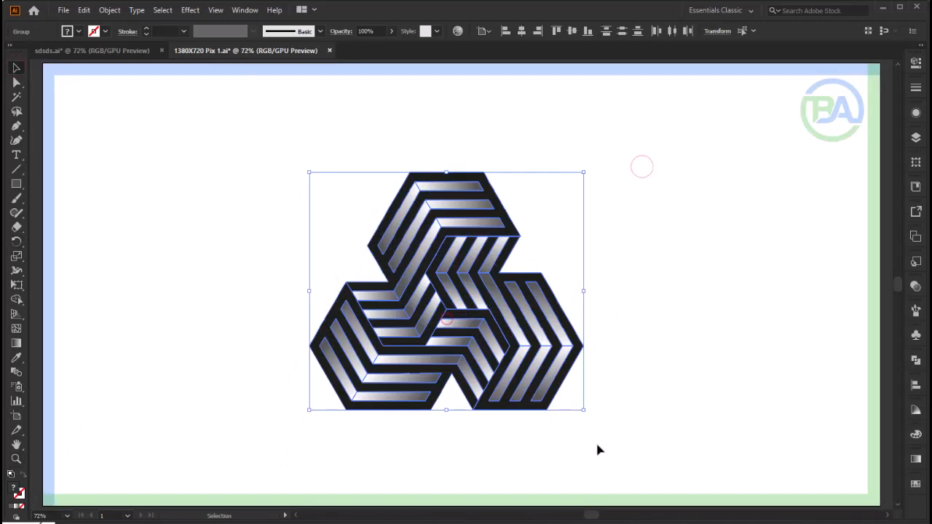
pyautogui.moveTo(583, 410); pyautogui.dragTo(607, 430)
pyautogui.moveTo(471, 329); pyautogui.dragTo(465, 322)
pyautogui.click(549, 237)
pyautogui.press('F9')
# Draw a circle with a radial gradient from black to white and flatten it into a shadow beneath the emblem.
pyautogui.moveTo(16, 184); pyautogui.dragTo(70, 213)
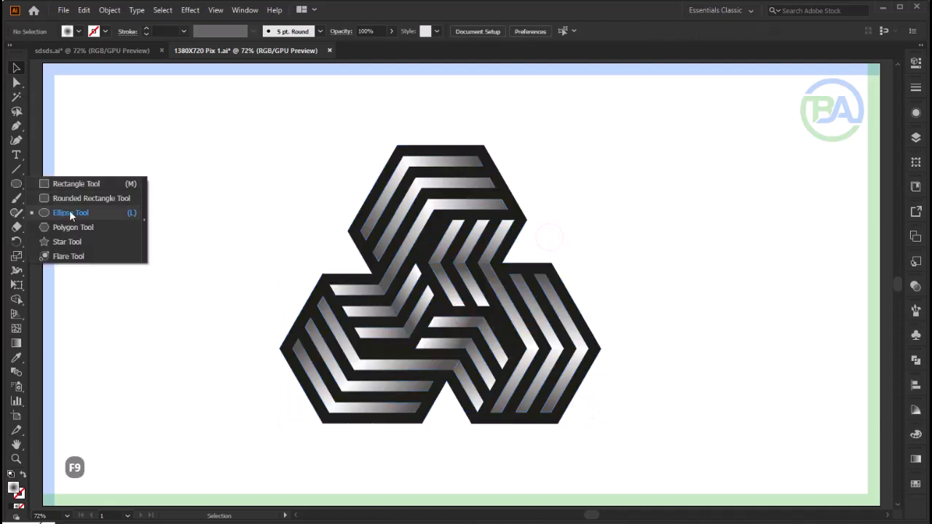
pyautogui.click(70, 211)
pyautogui.click(174, 289)
pyautogui.click(202, 280)
pyautogui.press('v')
pyautogui.moveTo(297, 410); pyautogui.dragTo(236, 283)
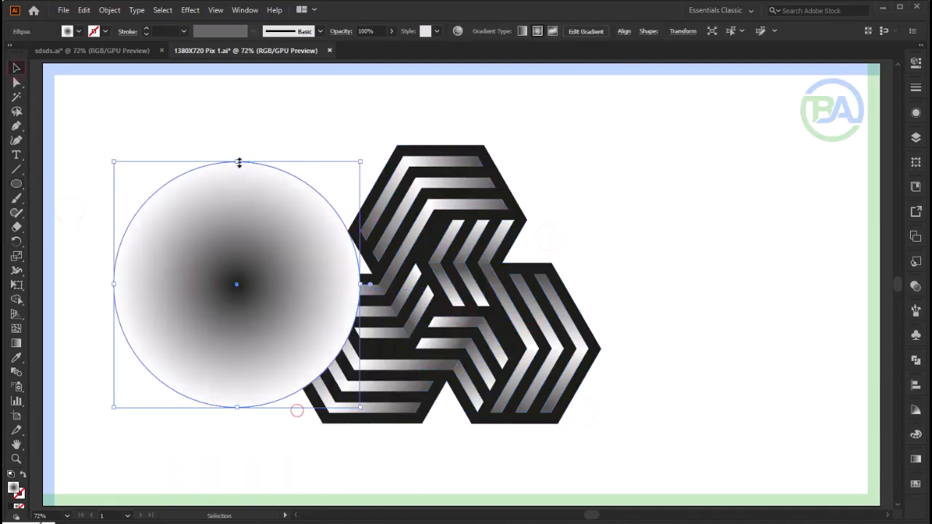
pyautogui.moveTo(239, 163); pyautogui.dragTo(449, 443)
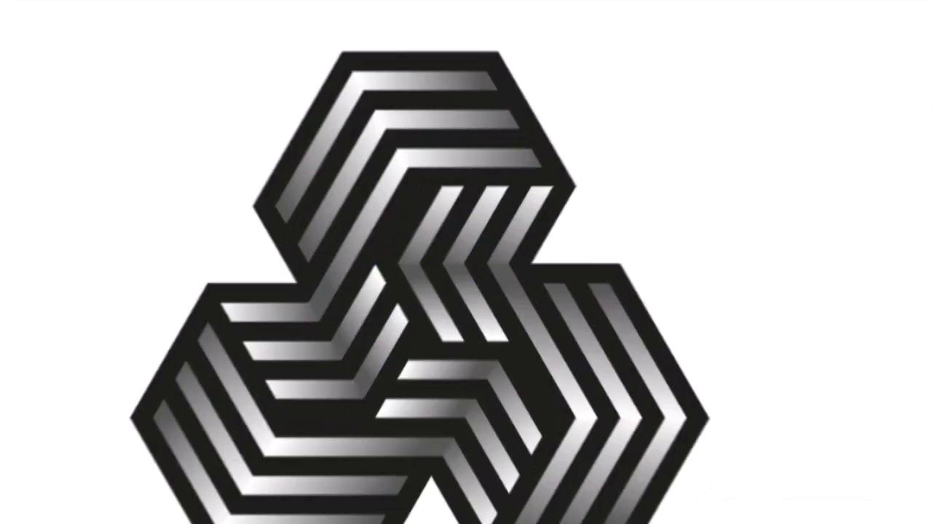